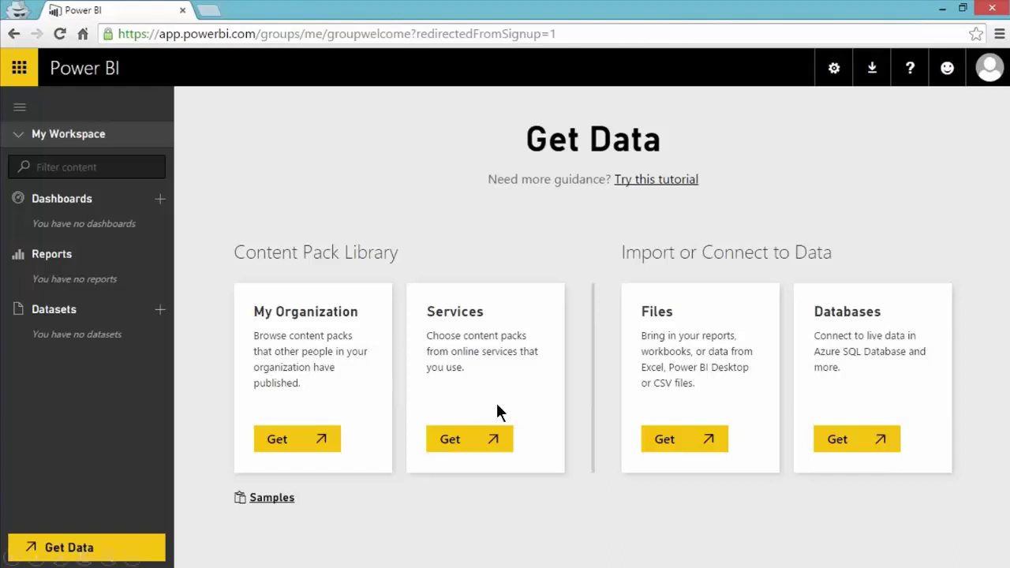
{"action": "left_click", "coordinate": [469, 438]}
{"action": "left_click", "coordinate": [852, 439]}
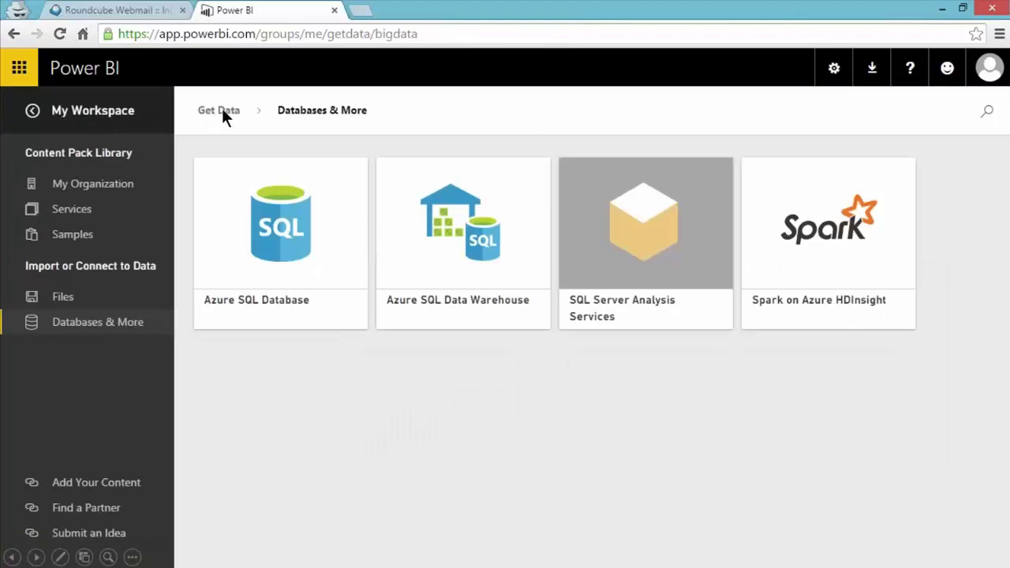
{"action": "left_click", "coordinate": [223, 112]}
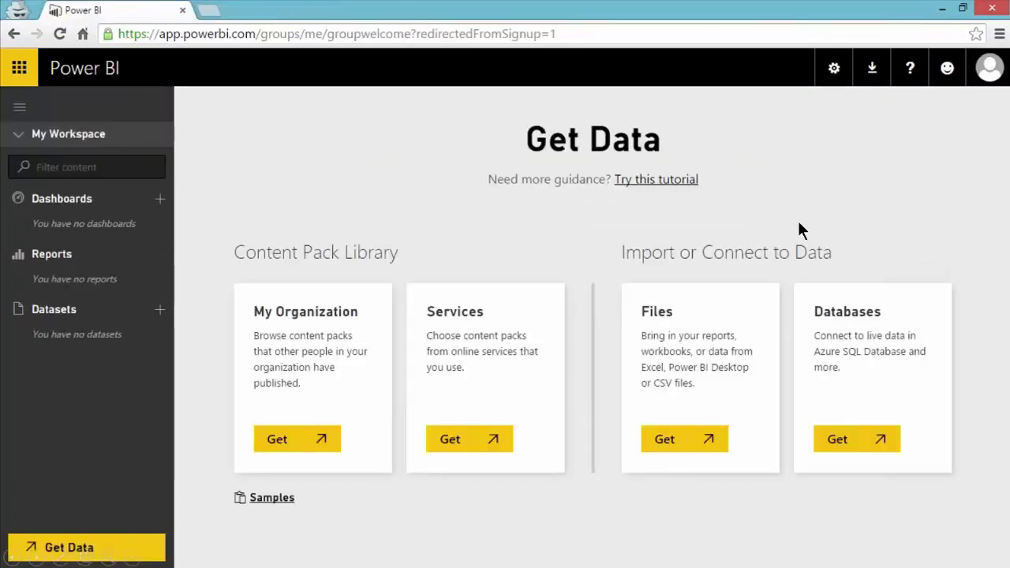
Import the local workbook AdventureWorks.xlsx into My Workspace.
{"action": "left_click", "coordinate": [683, 440]}
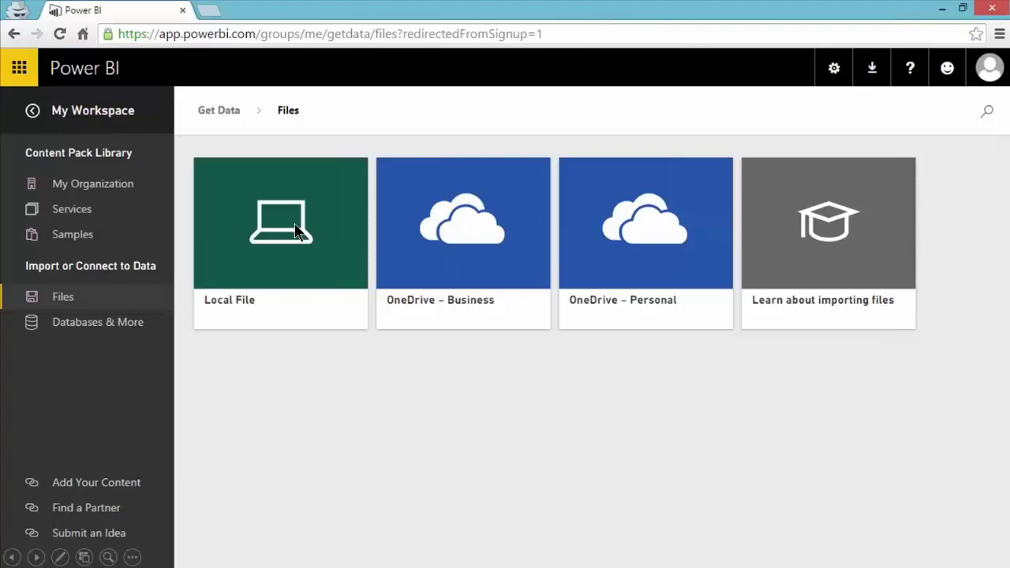
{"action": "left_click", "coordinate": [294, 224]}
{"action": "left_click", "coordinate": [230, 115]}
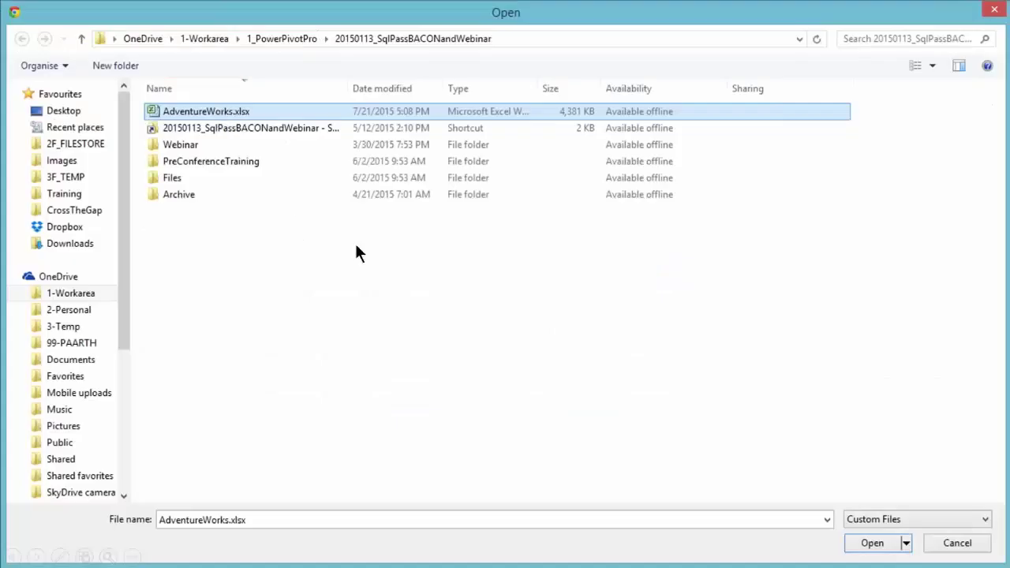
{"action": "left_click", "coordinate": [873, 544]}
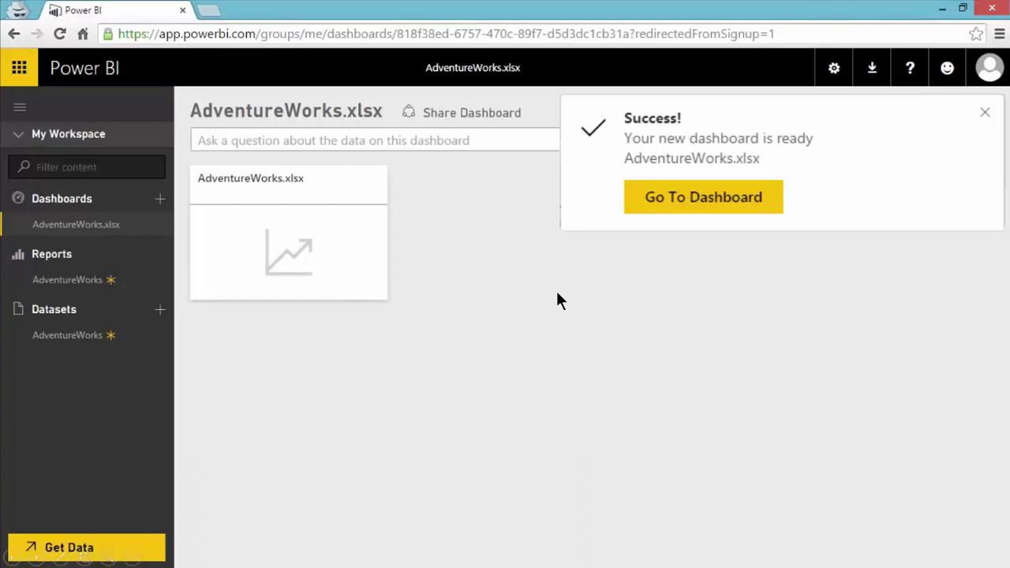
Show the details of the AdventureWorks dataset from its sidebar menu.
{"action": "left_click", "coordinate": [160, 335]}
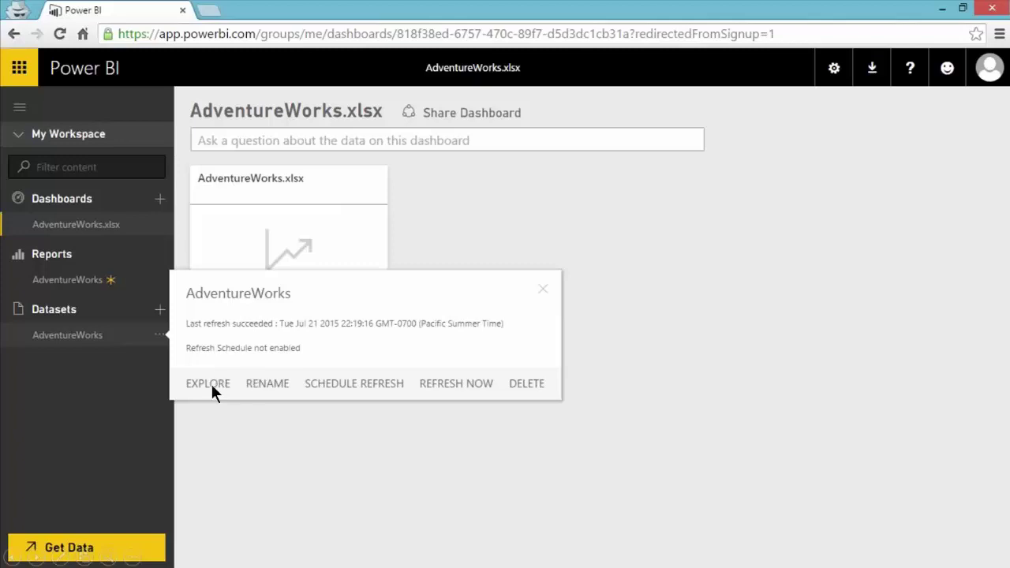
Start exploring the AdventureWorks dataset in a new report.
{"action": "left_click", "coordinate": [64, 336]}
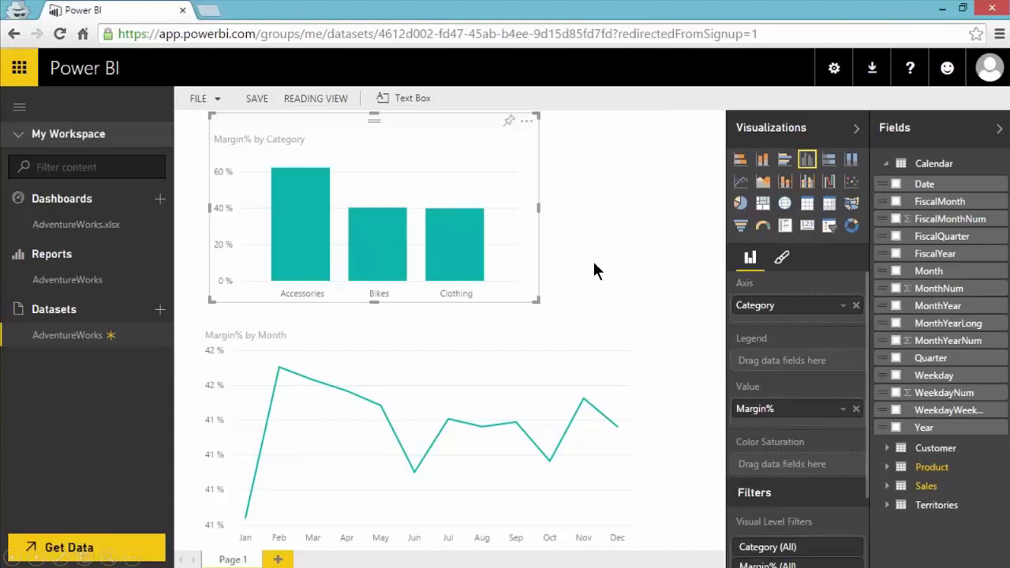
Save the report under the name AdventureWorks Margin Report.
{"action": "left_click", "coordinate": [263, 107]}
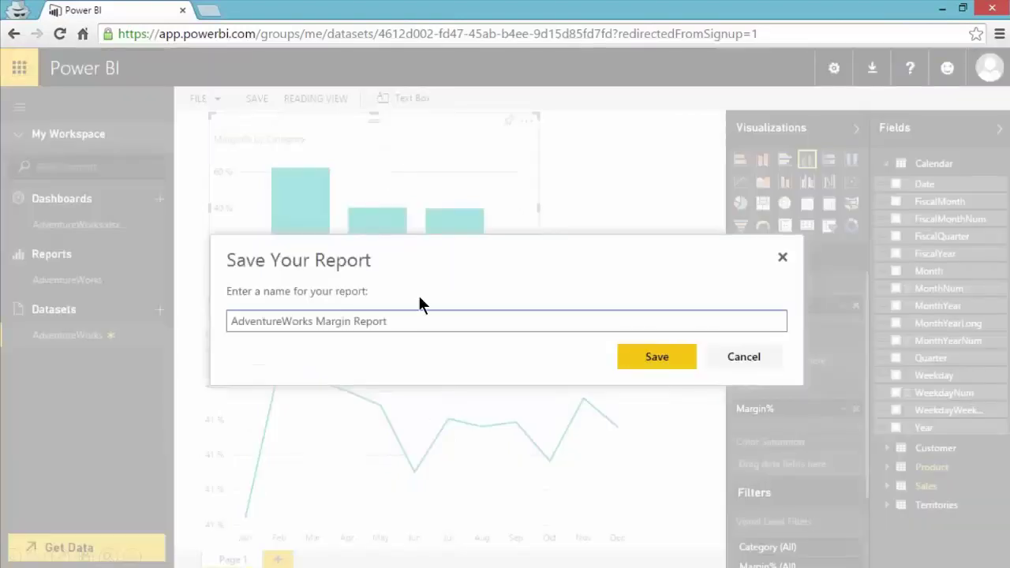
{"action": "left_click", "coordinate": [657, 356]}
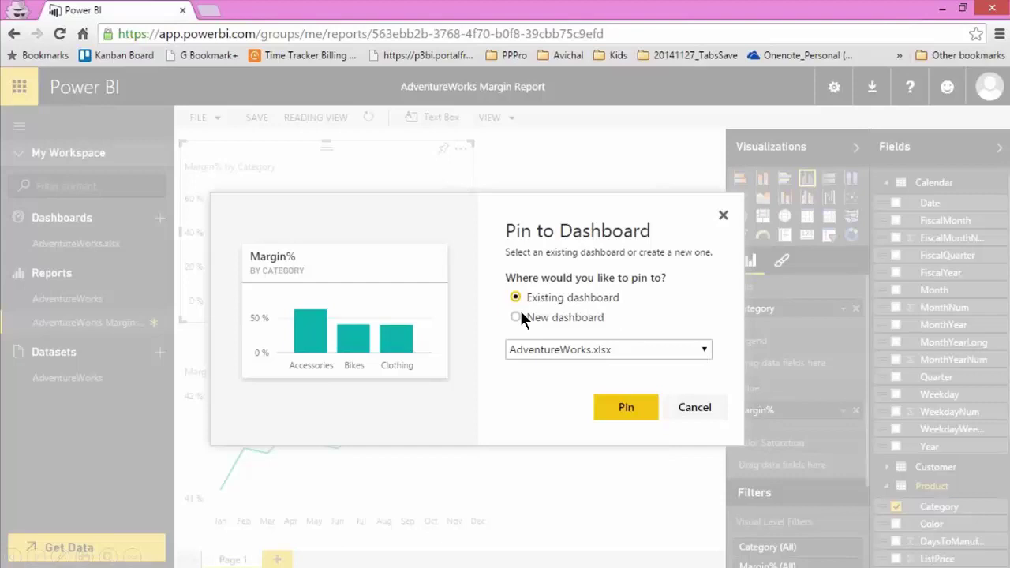
Pin the Margin% by Category chart to the existing AdventureWorks.xlsx dashboard.
{"action": "left_click", "coordinate": [625, 407]}
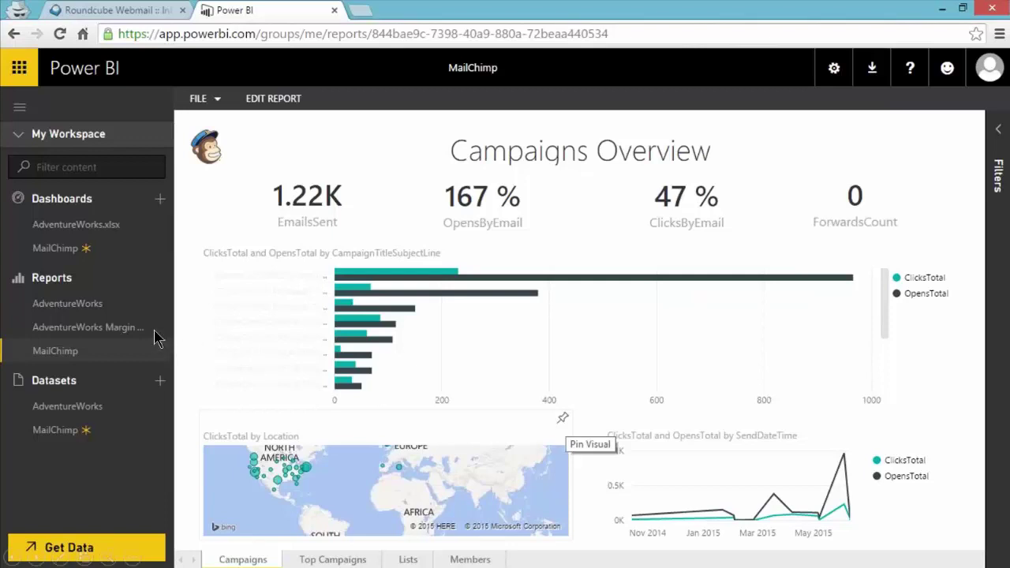
Open the AdventureWorks.xlsx dashboard from the Dashboards list.
{"action": "left_click", "coordinate": [111, 409]}
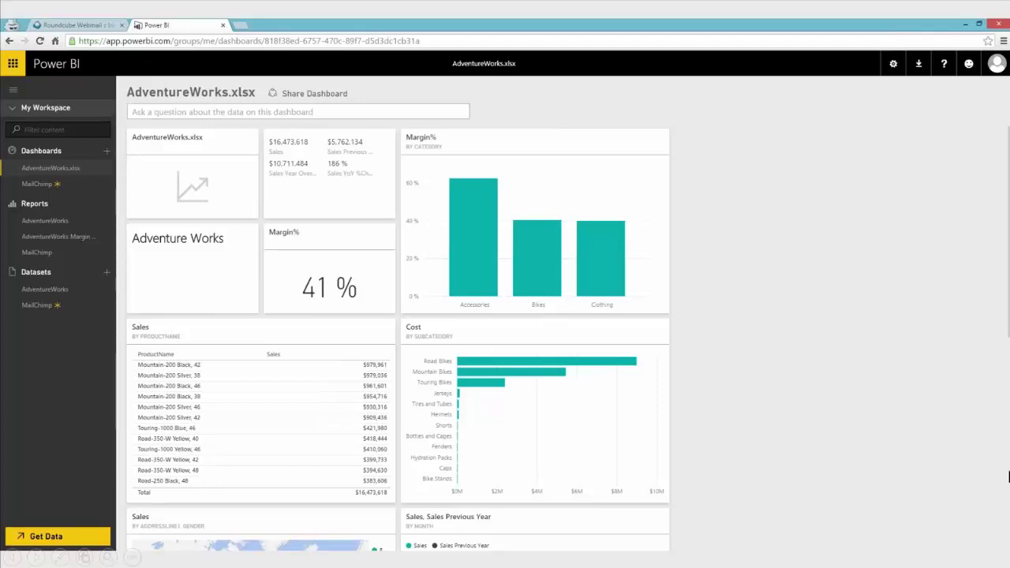
{"action": "scroll", "coordinate": [1009, 476], "scroll_direction": "down", "scroll_amount": 2}
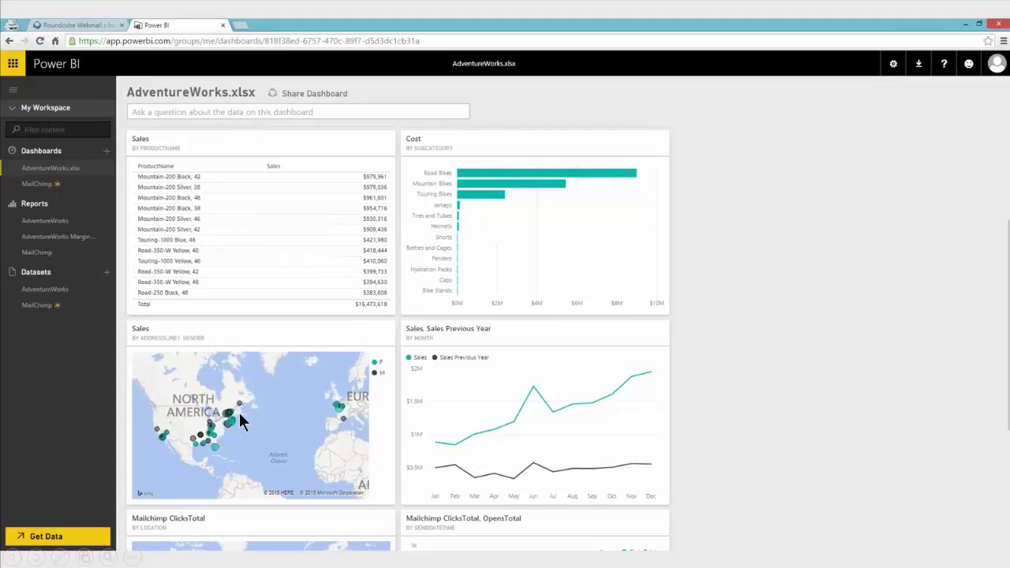
{"action": "scroll", "coordinate": [239, 412], "scroll_direction": "down", "scroll_amount": 3}
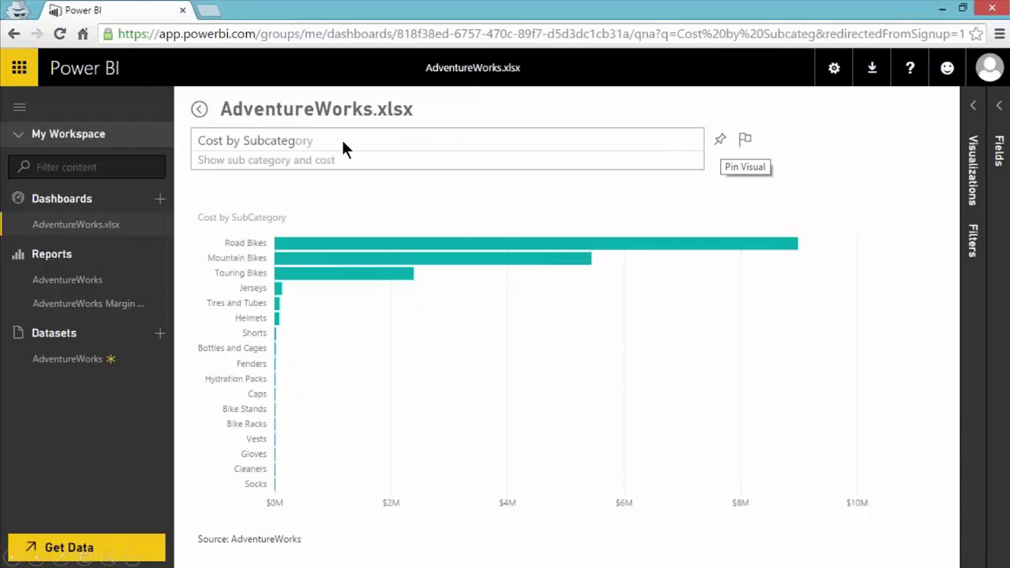
Go back from Q&A to the dashboard showing the new Cost by Subcategory tile.
{"action": "left_click", "coordinate": [719, 140]}
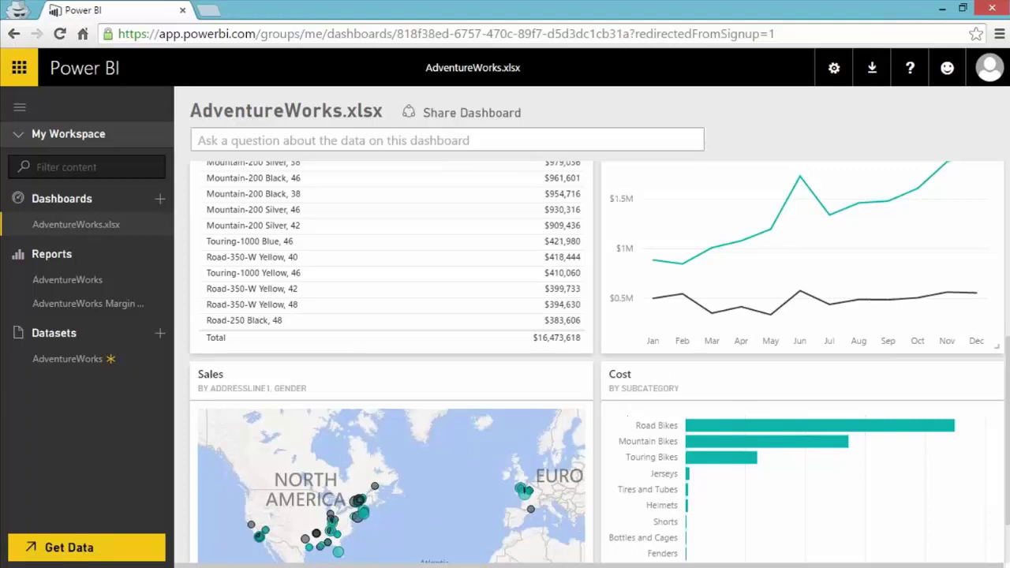
Scroll back to the top of the AdventureWorks.xlsx dashboard.
{"action": "scroll", "coordinate": [660, 377], "scroll_direction": "up", "scroll_amount": 5}
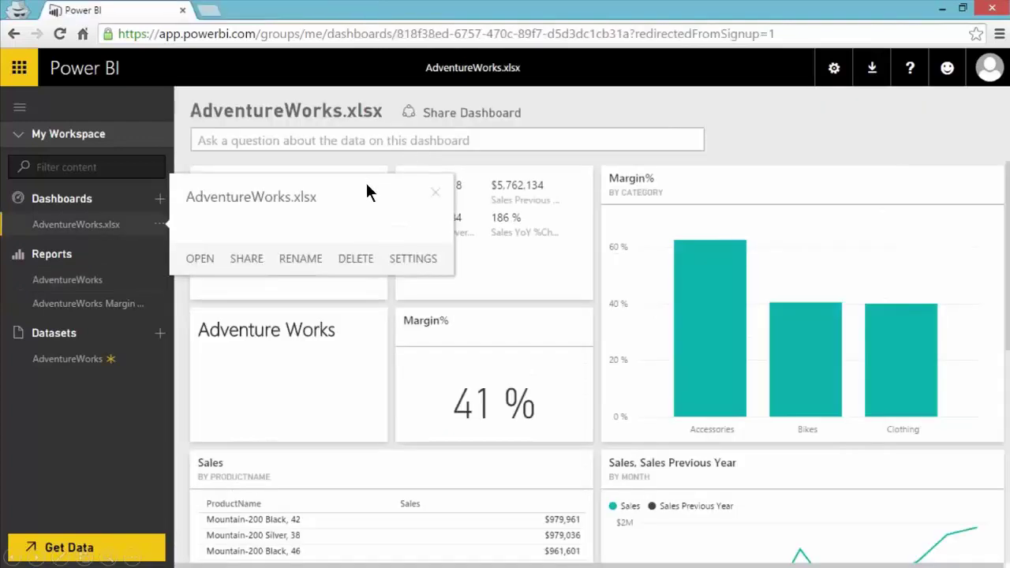
Enter the recipient's e-mail address on the dashboard's sharing page.
{"action": "left_click", "coordinate": [448, 113]}
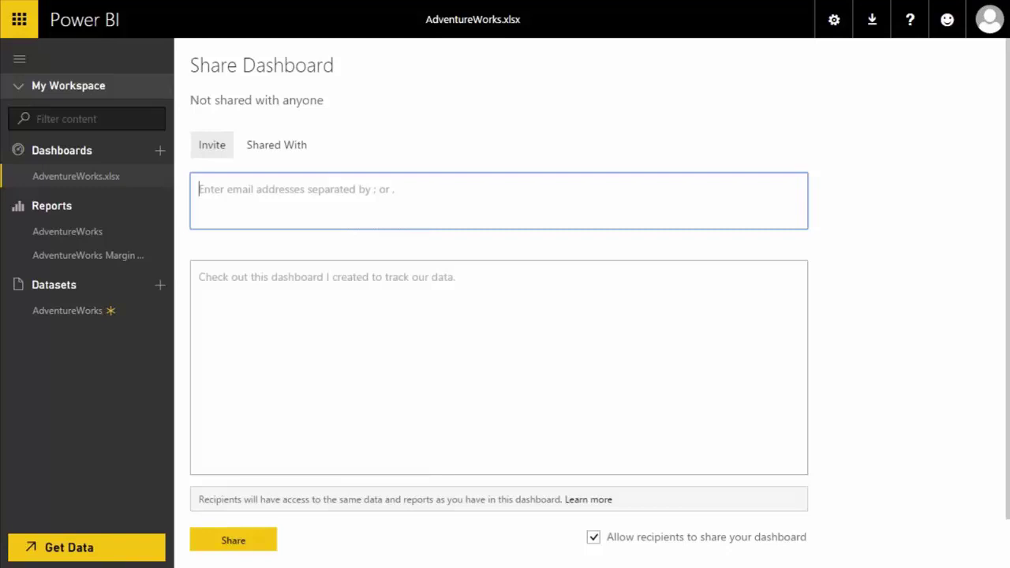
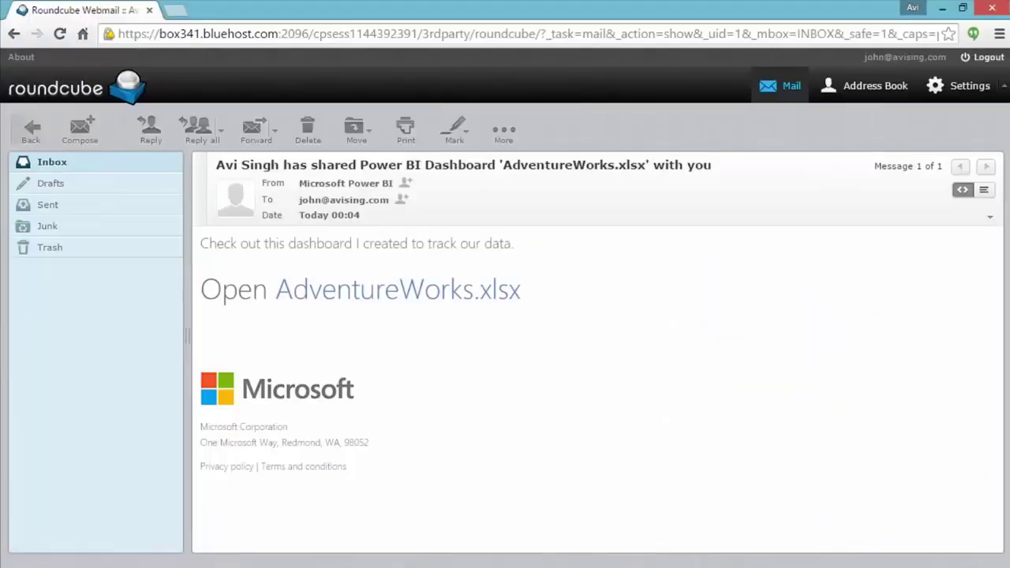
Follow the Open AdventureWorks.xlsx link in the invitation e-mail.
{"action": "left_click", "coordinate": [419, 296]}
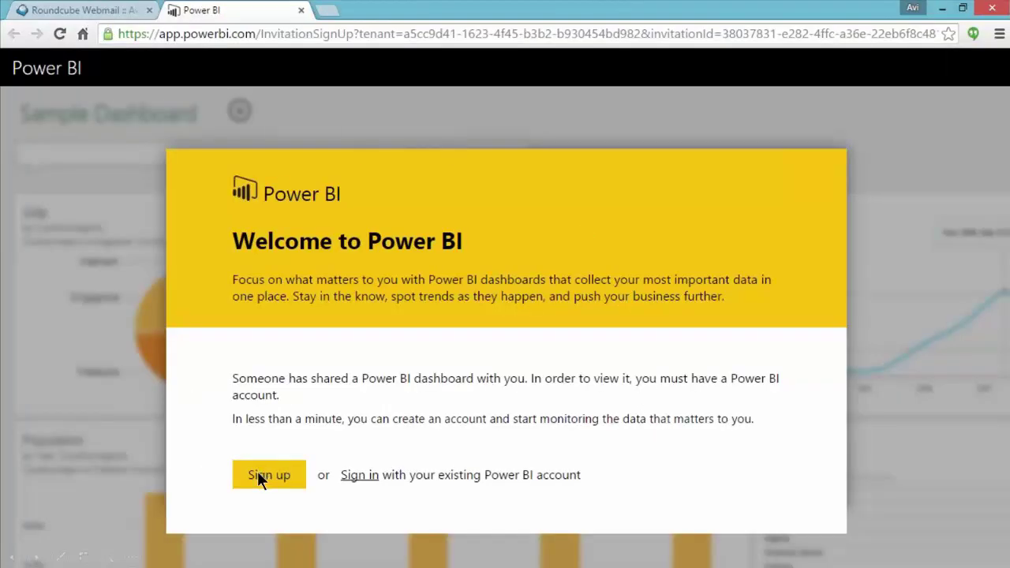
Sign in with the invited recipient's account to view the shared AdventureWorks.xlsx dashboard.
{"action": "left_click", "coordinate": [356, 476]}
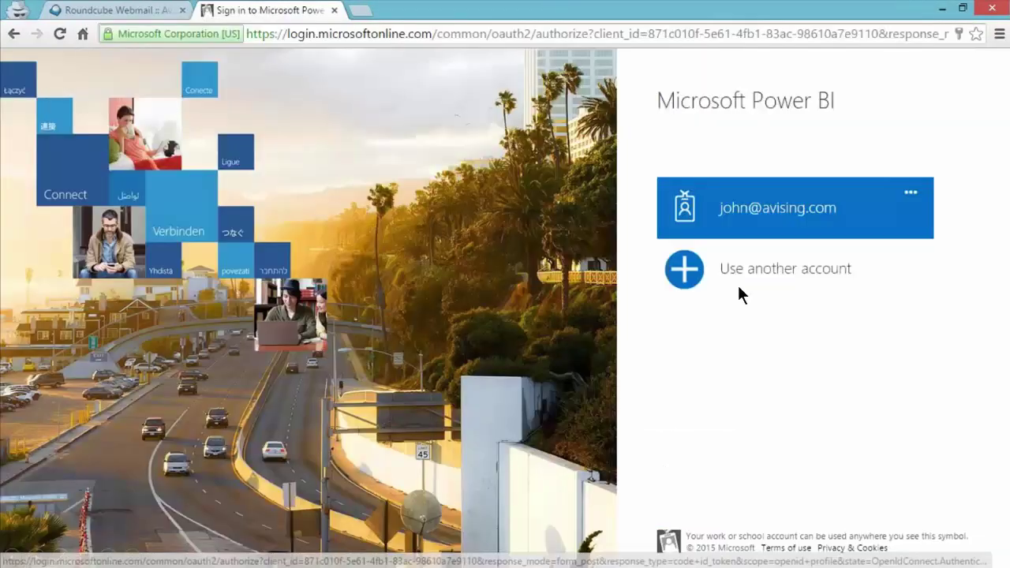
{"action": "left_click", "coordinate": [796, 225]}
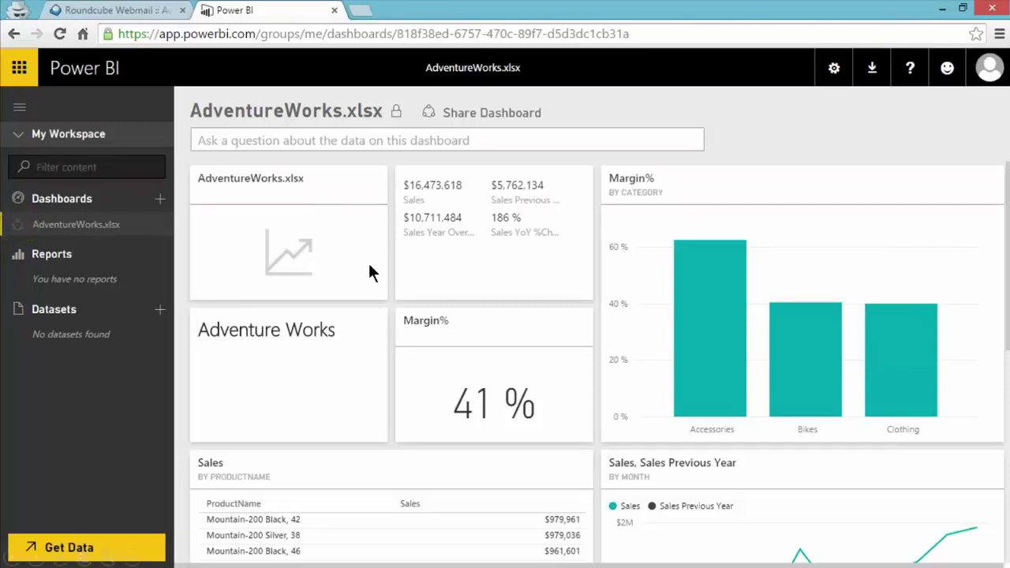
{"action": "left_click", "coordinate": [492, 220]}
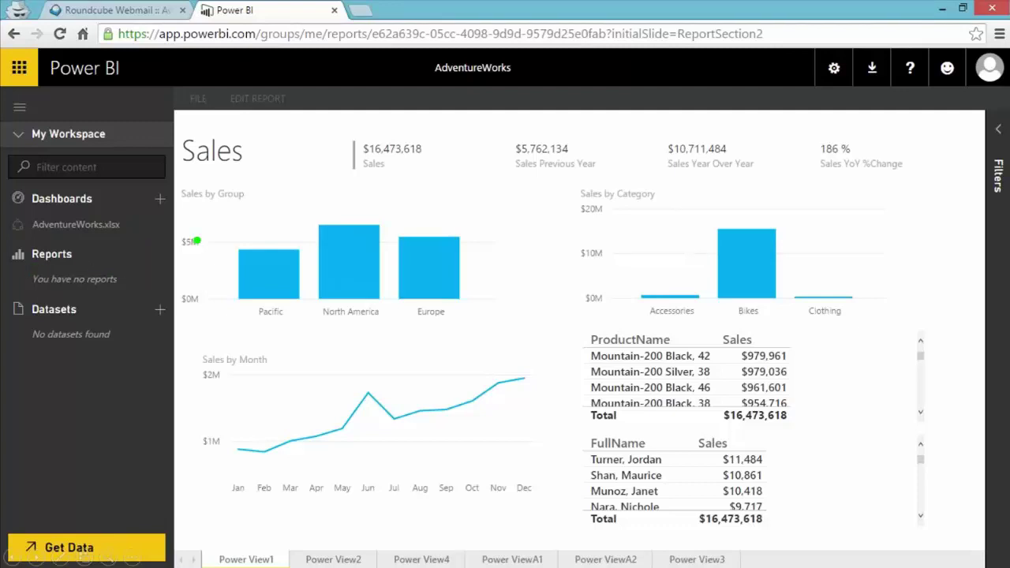
{"action": "left_click", "coordinate": [75, 225]}
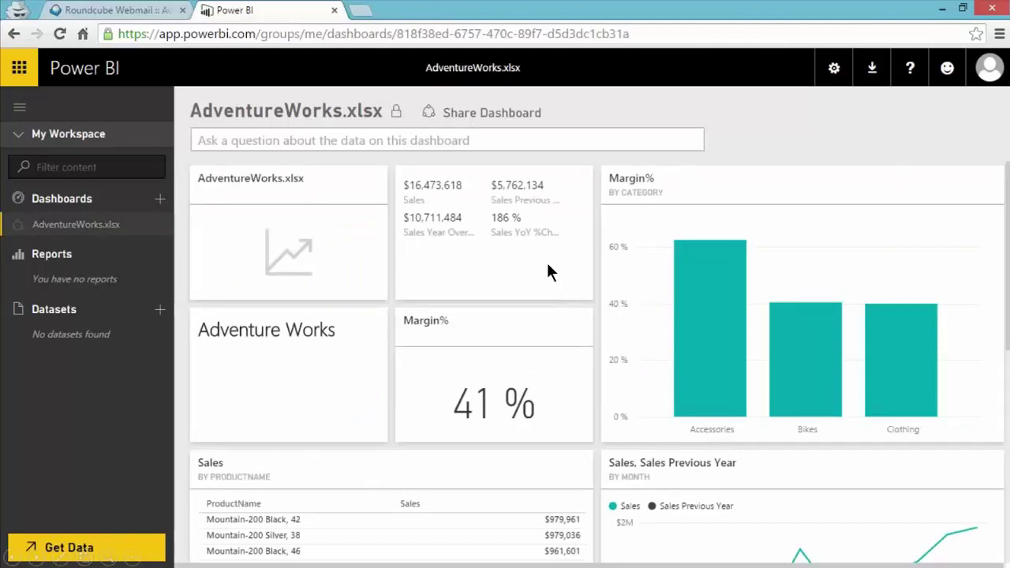
{"action": "left_click", "coordinate": [438, 240]}
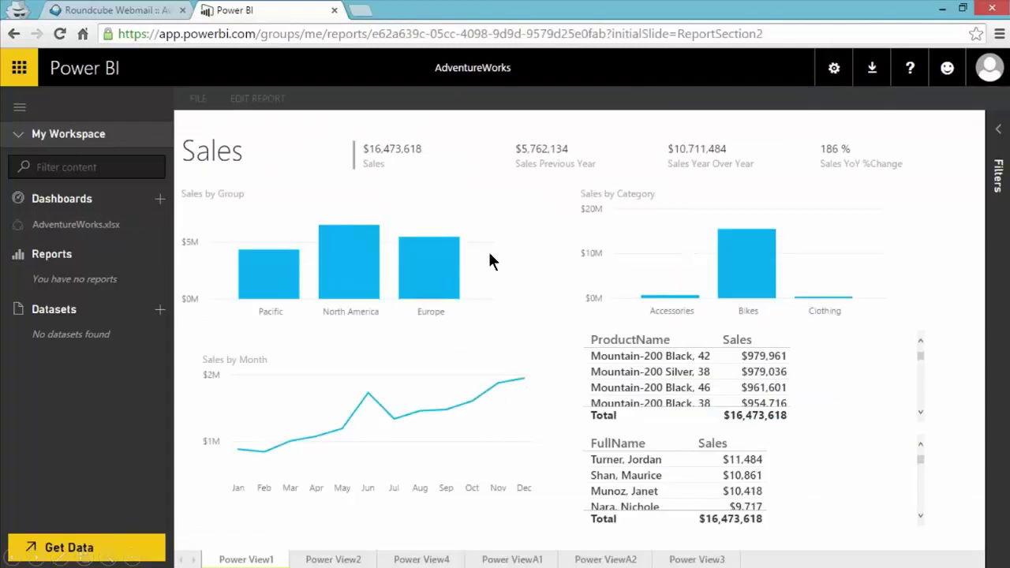
{"action": "key", "text": "alt+Left"}
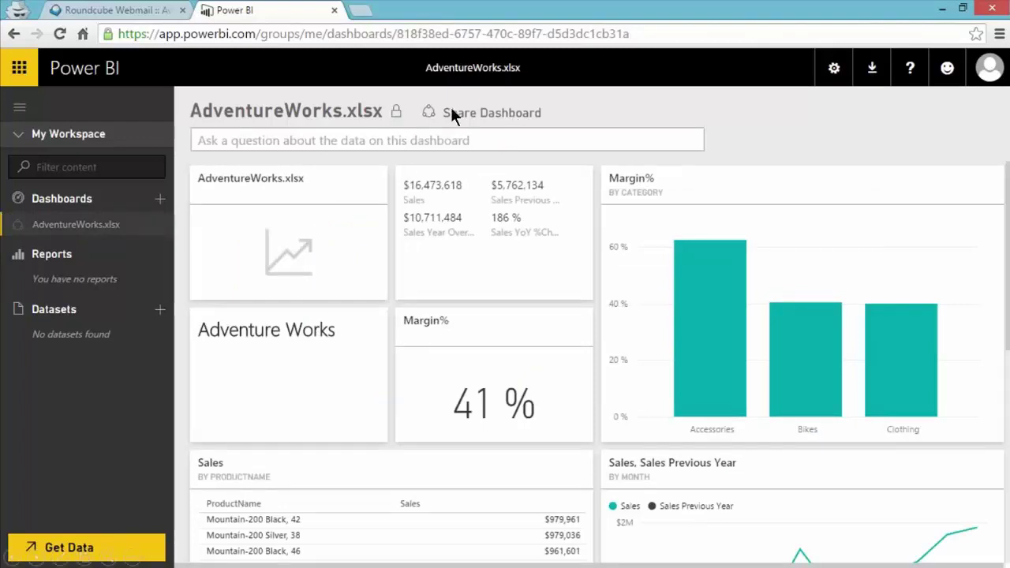
Show the dashboard's Share Dashboard page with its owner and invite form, then go to the Power BI sign-in page.
{"action": "left_click", "coordinate": [487, 117]}
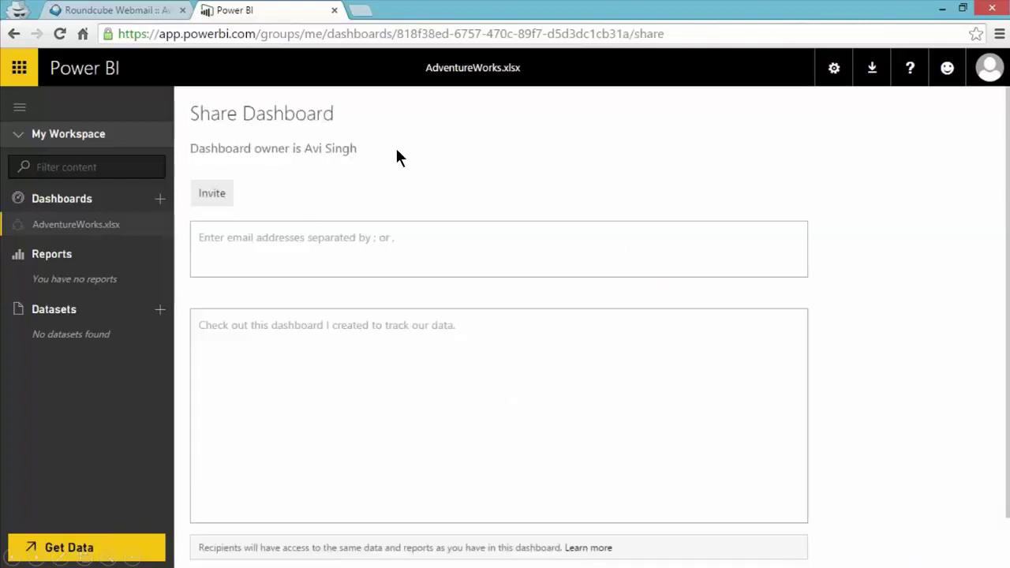
{"action": "key", "text": "ctrl+2"}
{"action": "left_click_drag", "start_coordinate": [371, 147], "coordinate": [608, 146], "text": "ctrl+shift"}
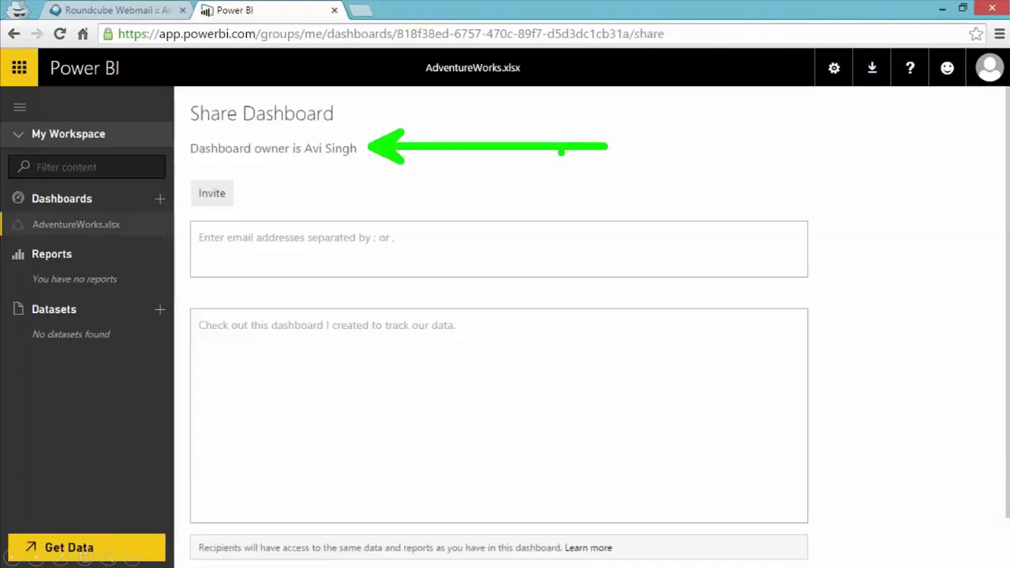
{"action": "key", "text": "e"}
{"action": "key", "text": "Escape"}
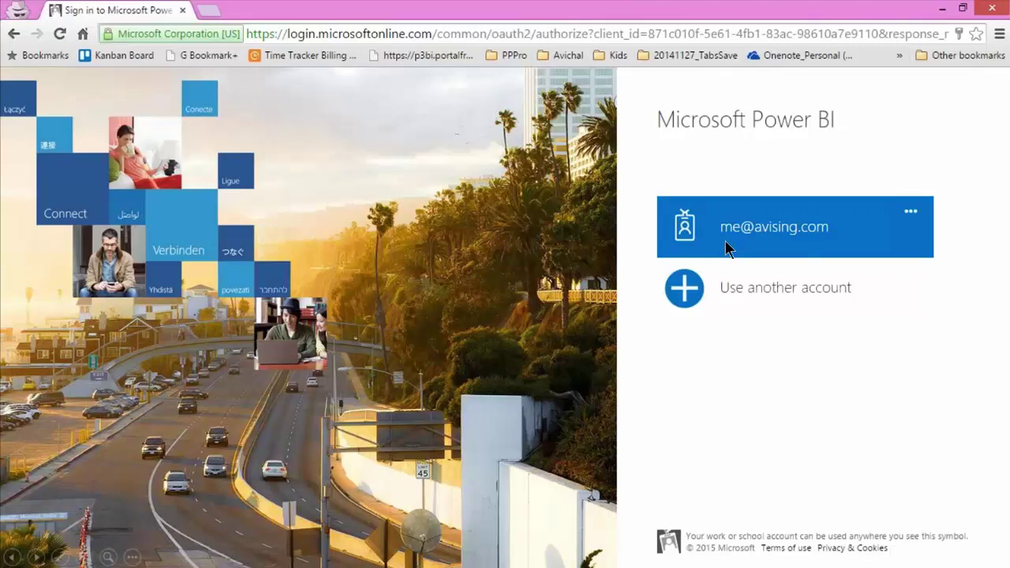
Sign back in with the saved work account and open the dashboard's Share Dashboard page.
{"action": "left_click", "coordinate": [728, 248]}
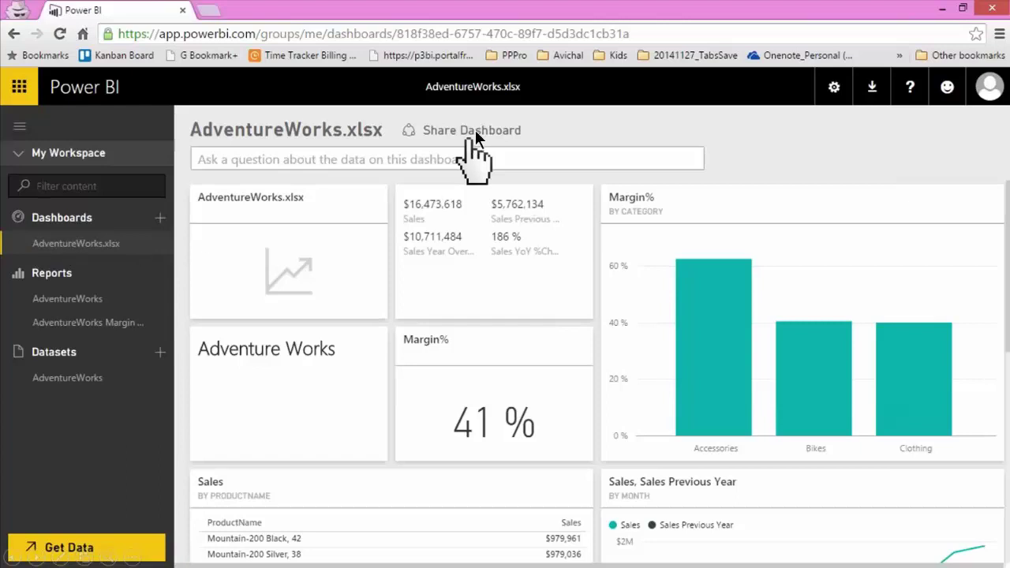
{"action": "left_click", "coordinate": [476, 132]}
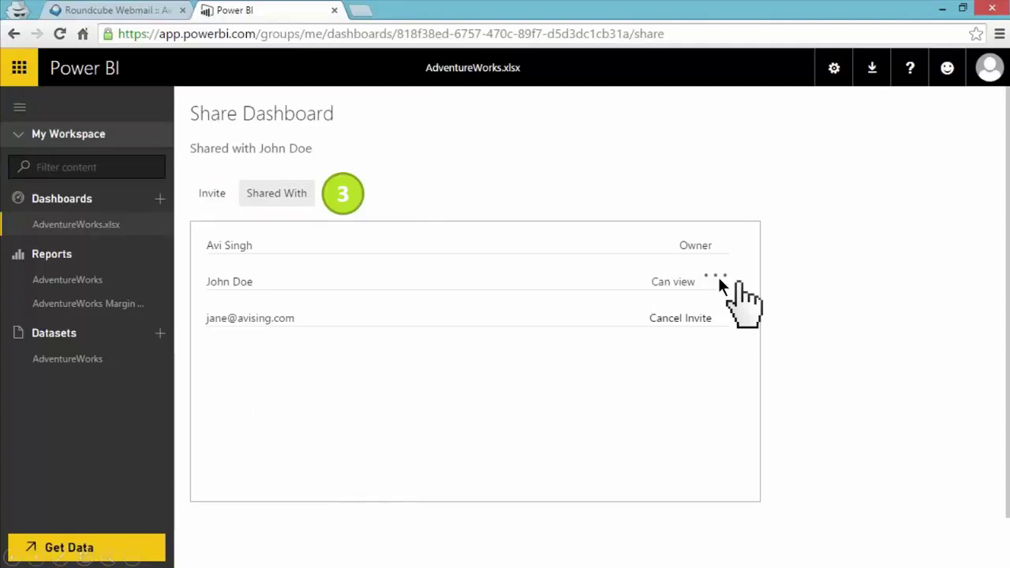
Reveal Stop sharing and Disable reshares for the viewer in the Shared With list.
{"action": "left_click", "coordinate": [719, 281]}
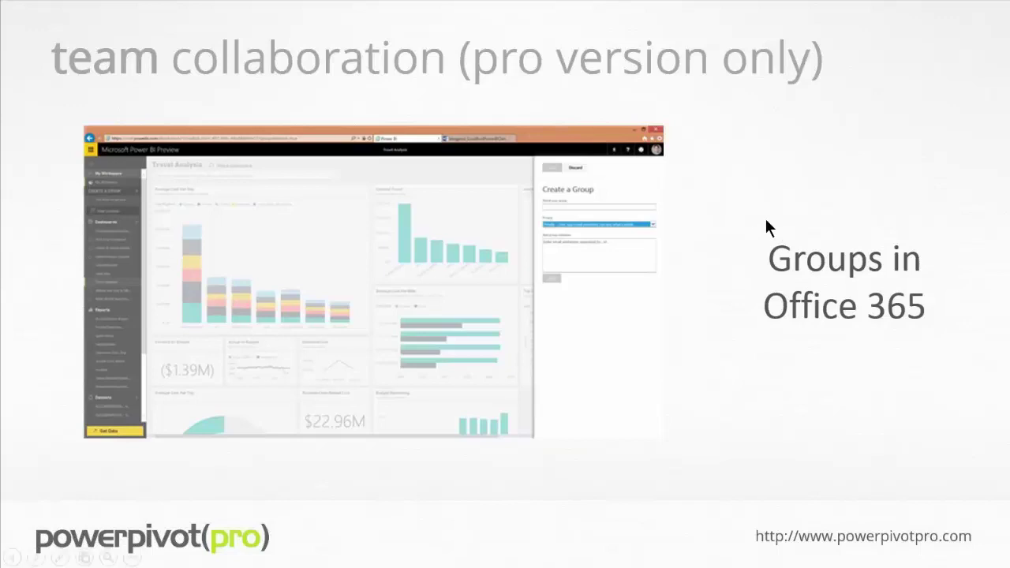
Advance the slideshow to the 'content packs (pro version only)' slide.
{"action": "key", "text": "Right"}
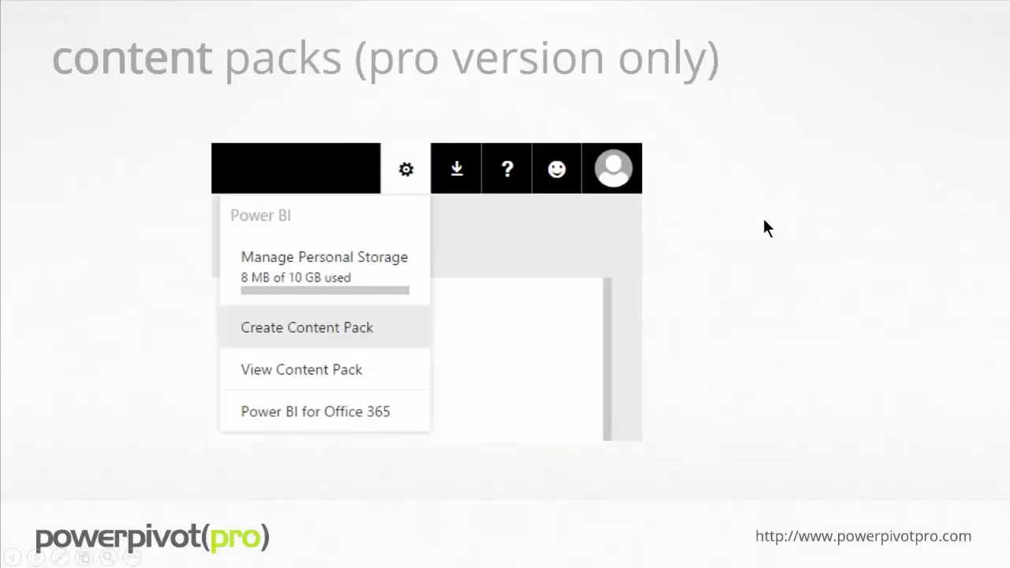
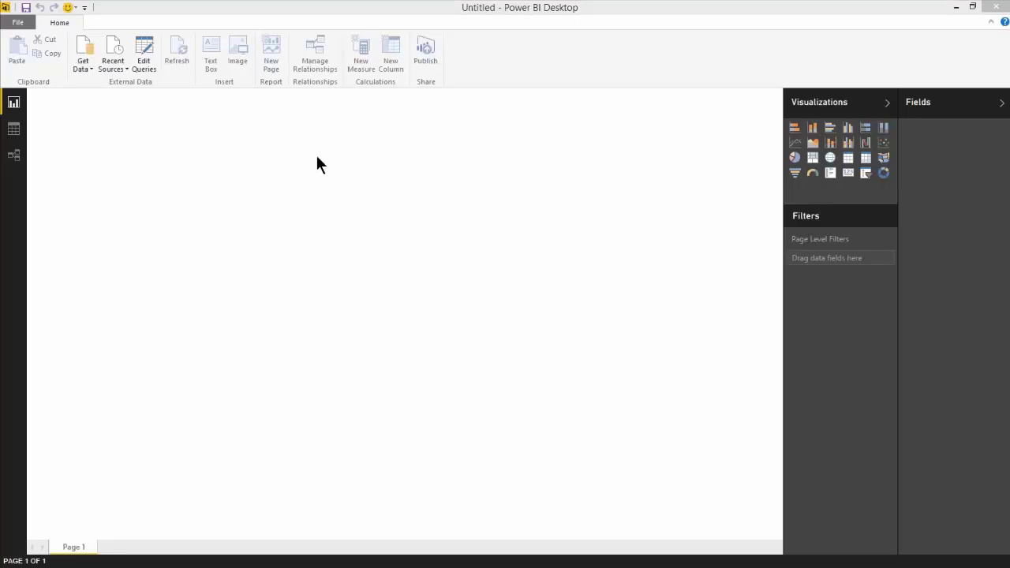
Connect to the AdventureWorks.accdb file as an Access Database source from Get Data's full list.
{"action": "left_click", "coordinate": [82, 63]}
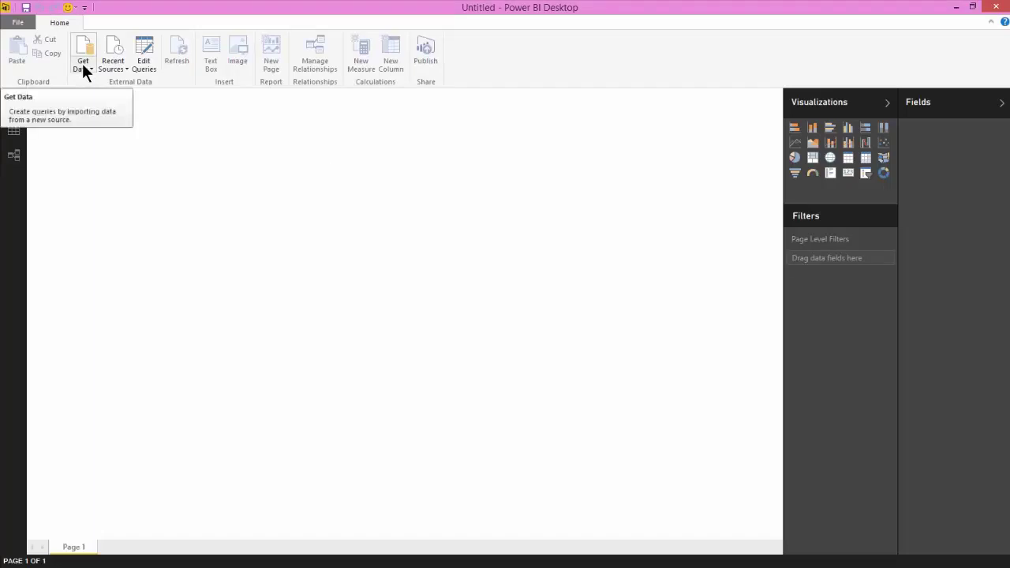
{"action": "left_click", "coordinate": [83, 67]}
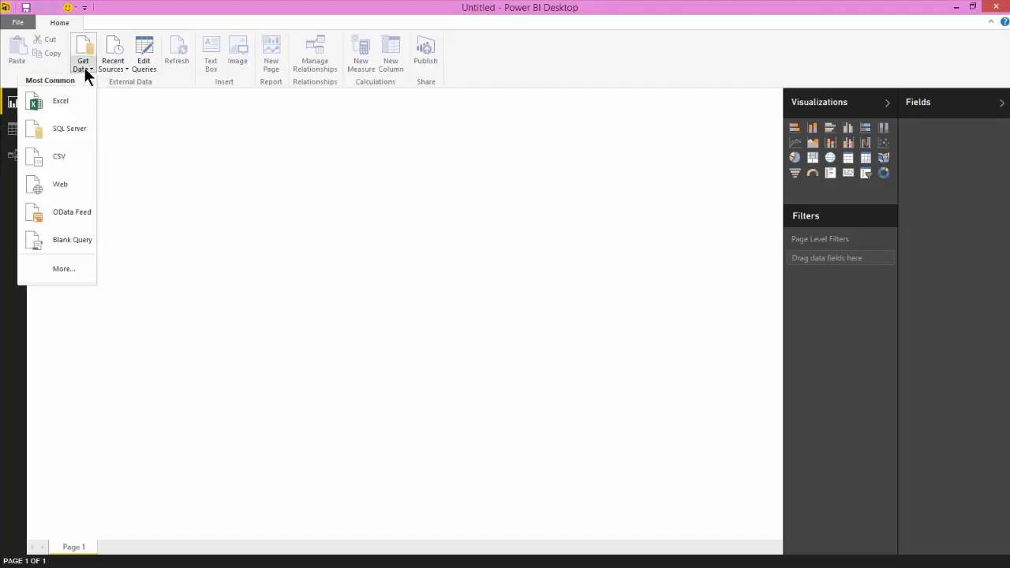
{"action": "left_click", "coordinate": [53, 267]}
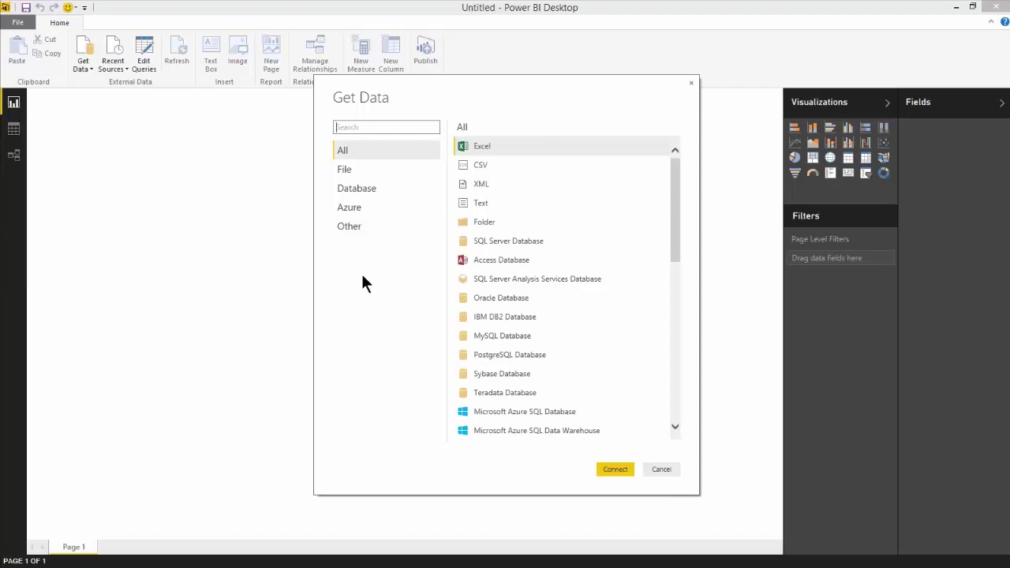
{"action": "left_click_drag", "start_coordinate": [674, 198], "coordinate": [672, 153]}
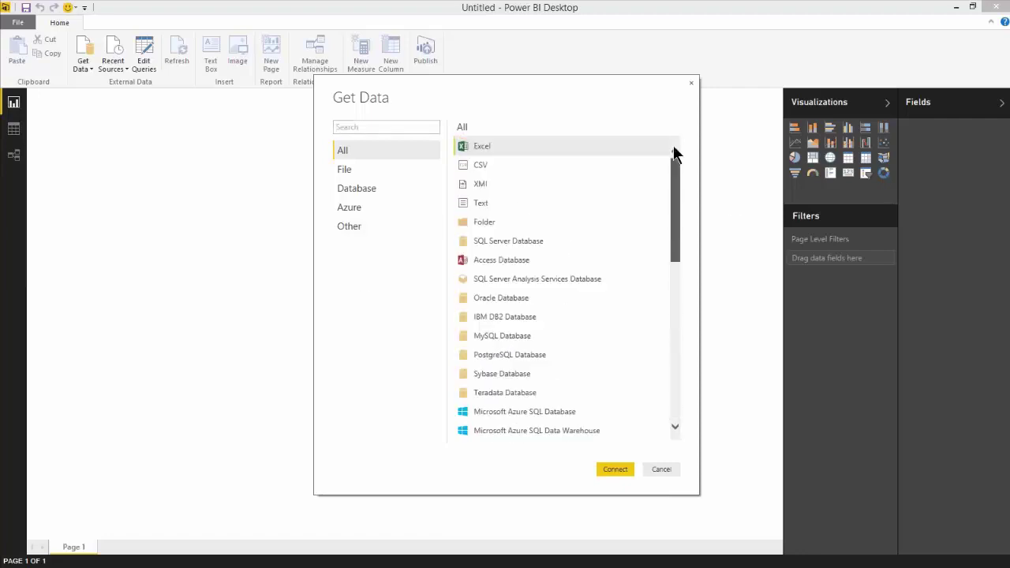
{"action": "left_click", "coordinate": [497, 262]}
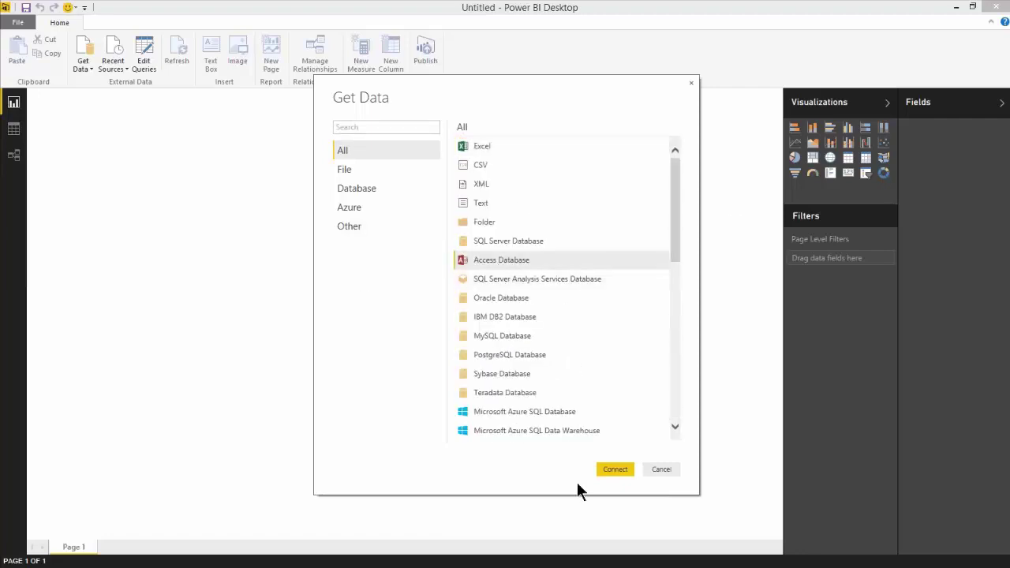
{"action": "left_click", "coordinate": [621, 471]}
{"action": "double_click", "coordinate": [165, 104]}
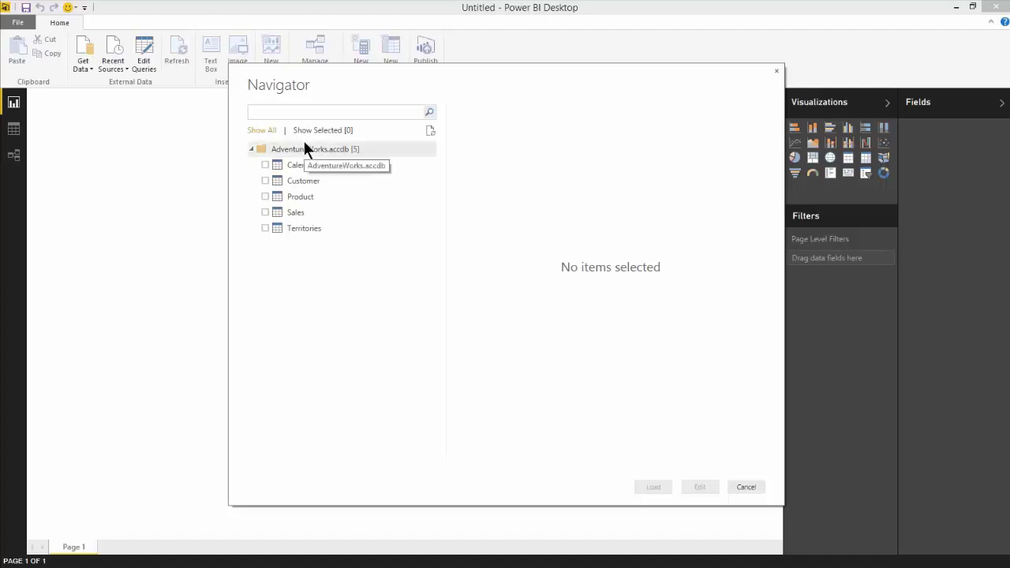
Tick Calendar, Customer, Product, Sales and Territories in Navigator and open them for editing.
{"action": "left_click", "coordinate": [266, 165]}
{"action": "left_click", "coordinate": [265, 180]}
{"action": "left_click", "coordinate": [265, 197]}
{"action": "left_click", "coordinate": [266, 212]}
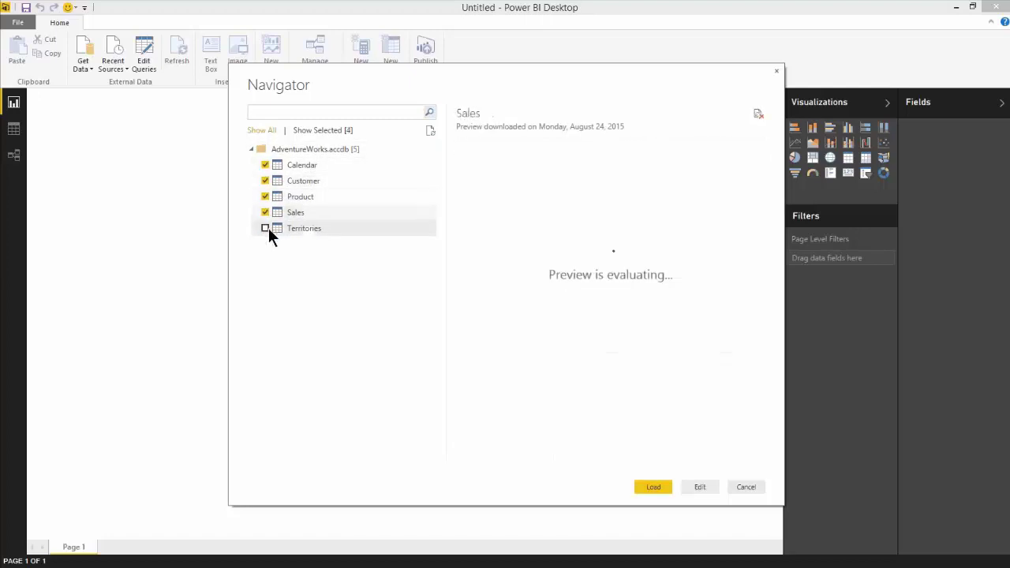
{"action": "left_click", "coordinate": [266, 228]}
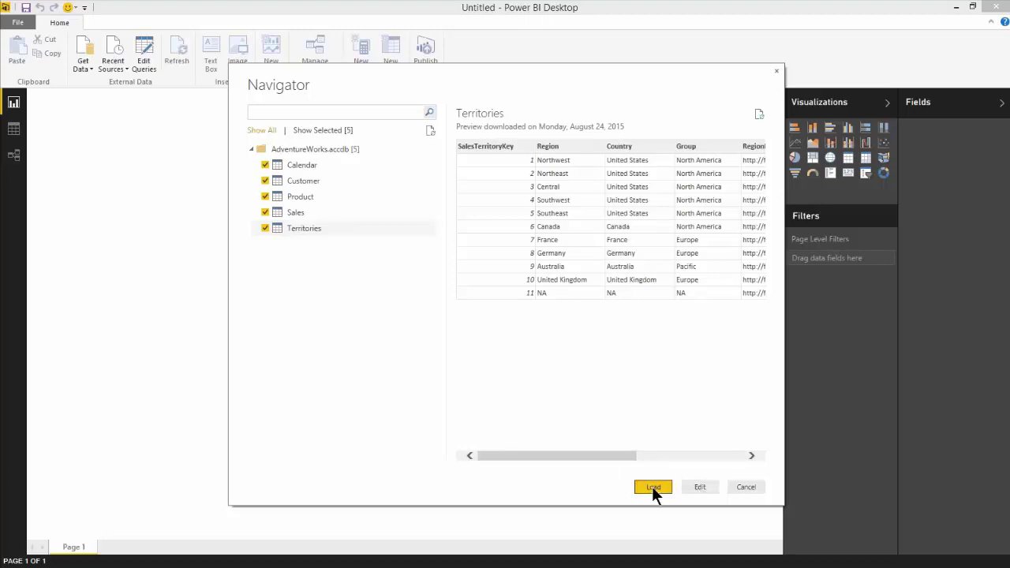
{"action": "left_click", "coordinate": [694, 487]}
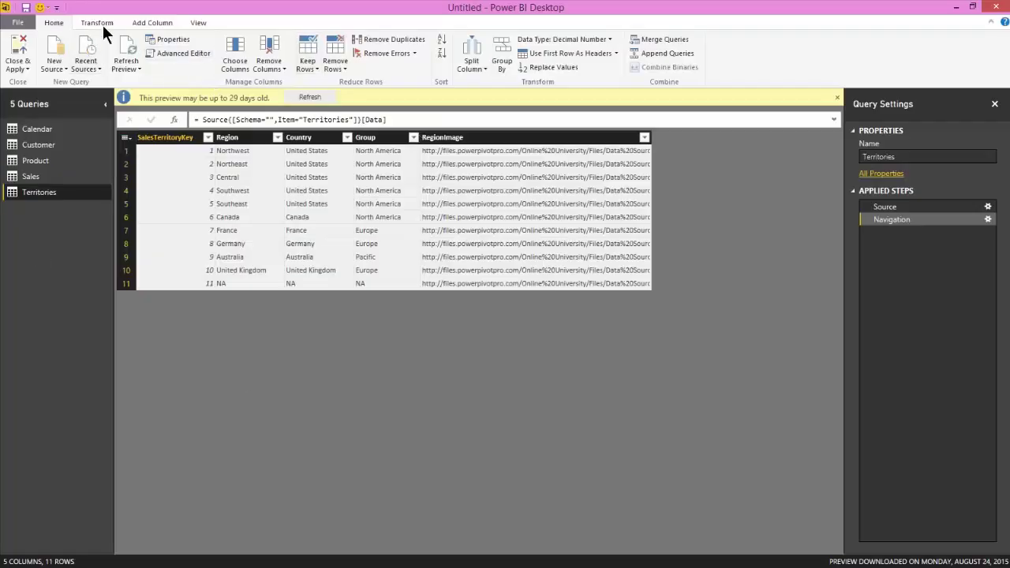
Load the five queries into the report with Close & Apply from the Home ribbon.
{"action": "scroll", "coordinate": [102, 23], "scroll_direction": "down", "scroll_amount": 3}
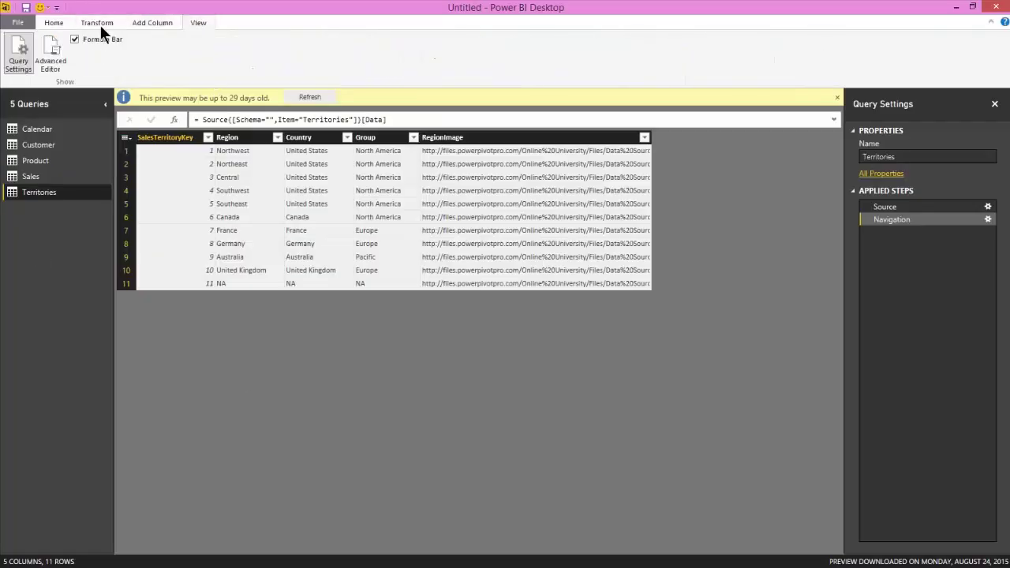
{"action": "left_click", "coordinate": [54, 23]}
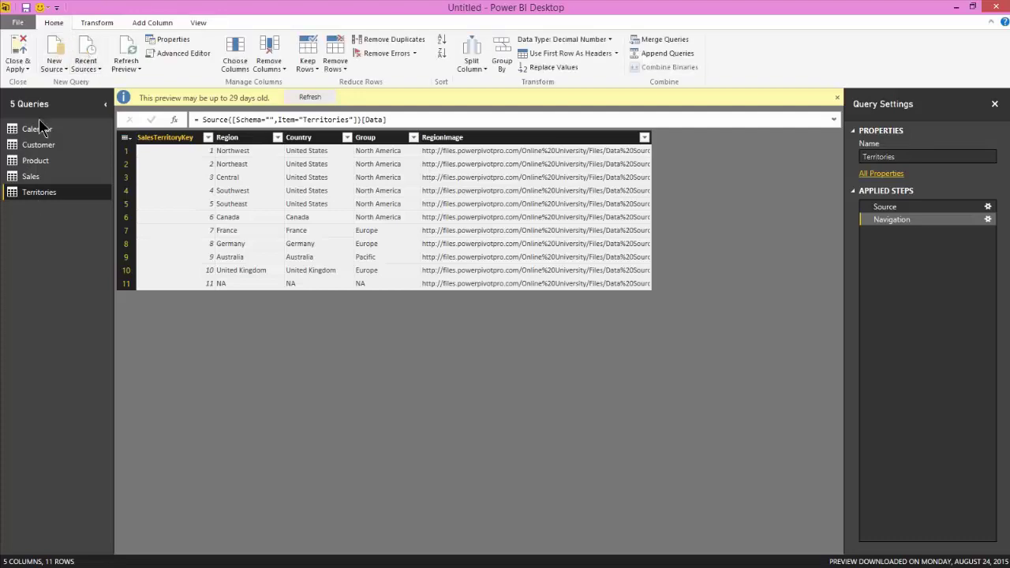
{"action": "left_click", "coordinate": [18, 52]}
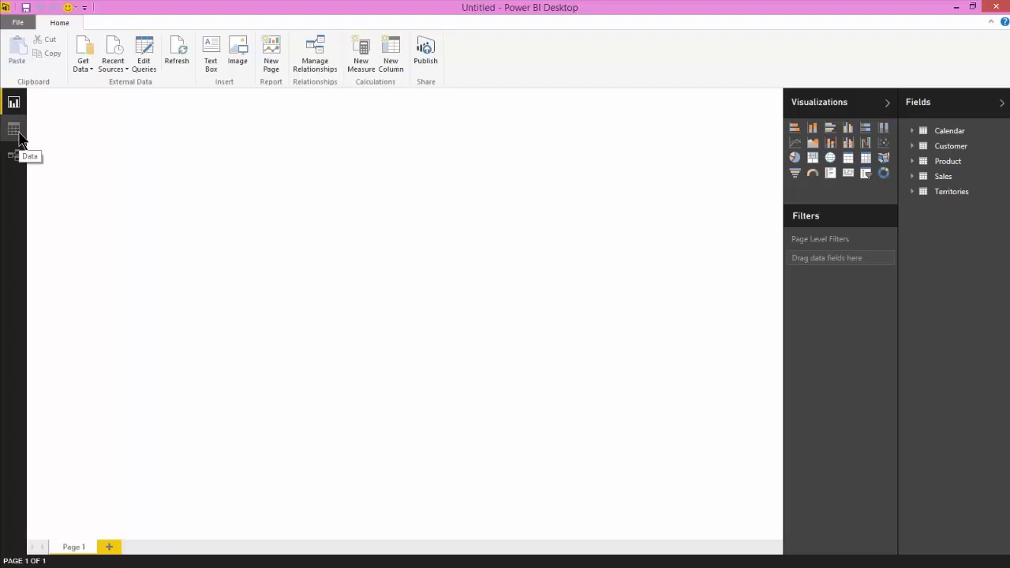
In the Relationships view, move Customer, Territories and Product up above the Sales table.
{"action": "left_click", "coordinate": [20, 139]}
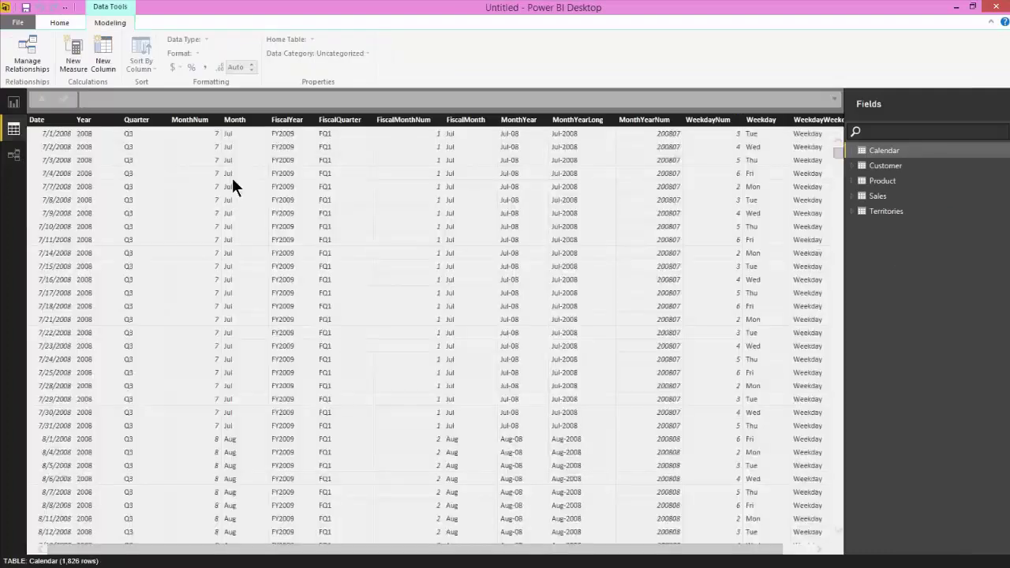
{"action": "left_click", "coordinate": [19, 164]}
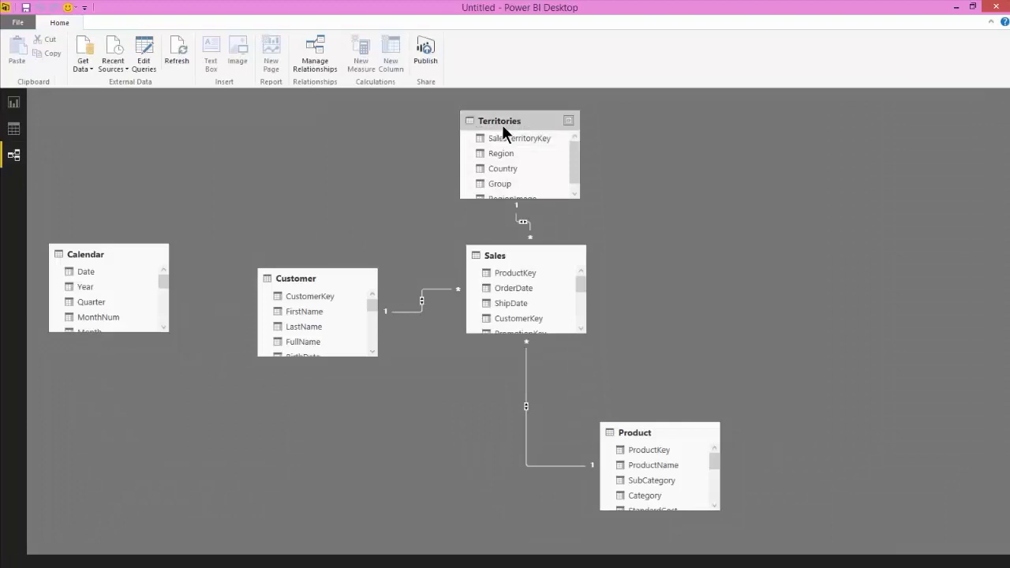
{"action": "left_click_drag", "start_coordinate": [502, 125], "coordinate": [398, 127]}
{"action": "left_click_drag", "start_coordinate": [525, 256], "coordinate": [447, 269]}
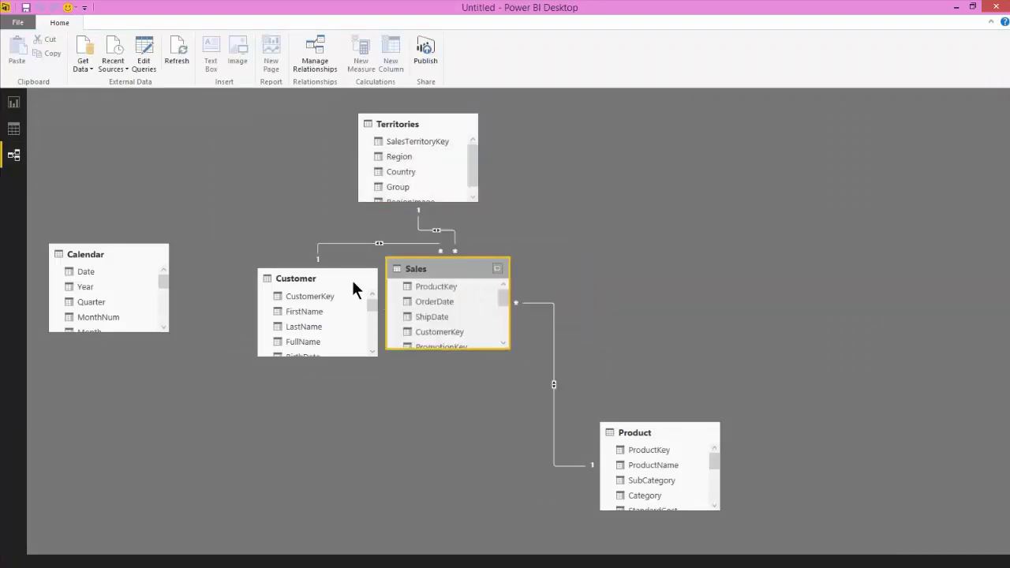
{"action": "left_click_drag", "start_coordinate": [309, 276], "coordinate": [217, 115]}
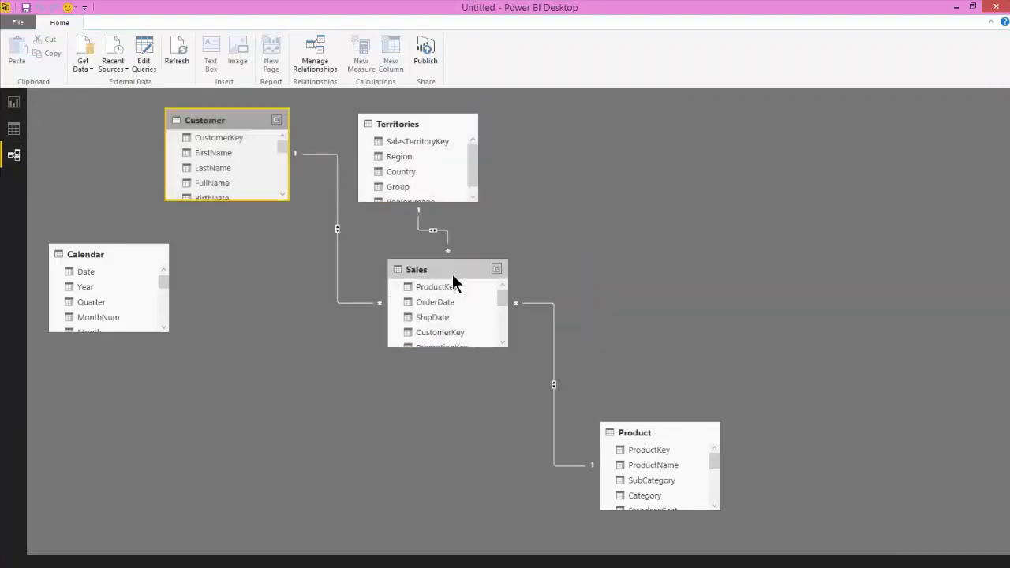
{"action": "left_click_drag", "start_coordinate": [452, 273], "coordinate": [334, 283]}
{"action": "left_click_drag", "start_coordinate": [669, 433], "coordinate": [553, 118]}
{"action": "left_click_drag", "start_coordinate": [413, 124], "coordinate": [350, 120]}
{"action": "left_click_drag", "start_coordinate": [518, 120], "coordinate": [461, 124]}
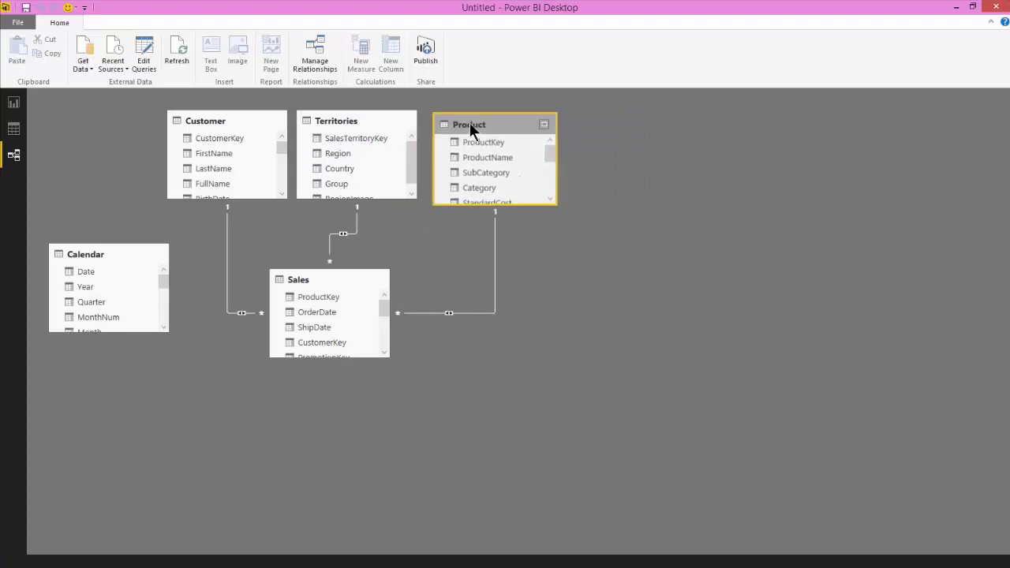
Line Calendar, Customer, Territories and Product across the top row and review the Sales query's data.
{"action": "left_click_drag", "start_coordinate": [95, 252], "coordinate": [81, 91]}
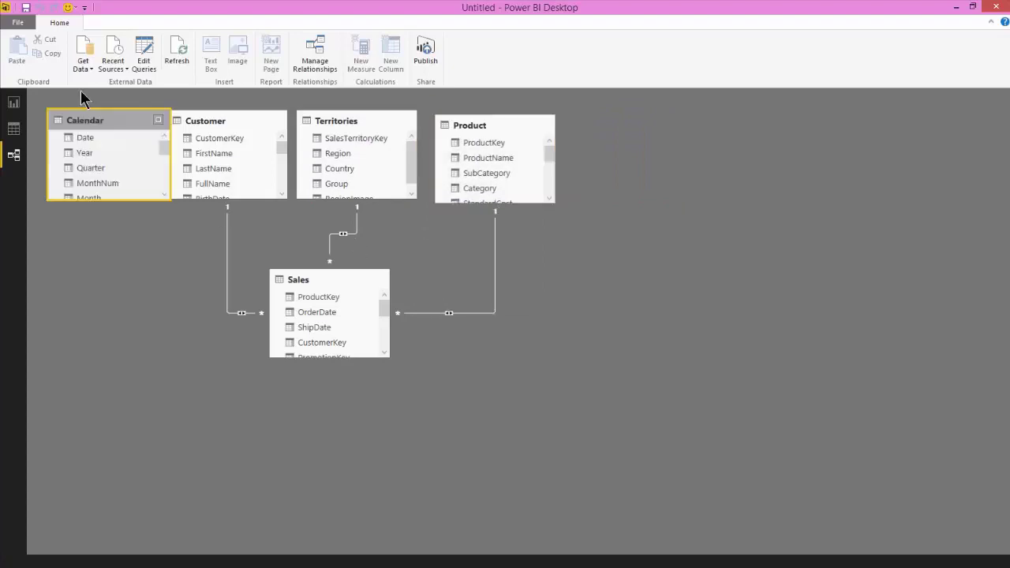
{"action": "left_click_drag", "start_coordinate": [224, 119], "coordinate": [228, 117]}
{"action": "left_click_drag", "start_coordinate": [349, 122], "coordinate": [361, 122]}
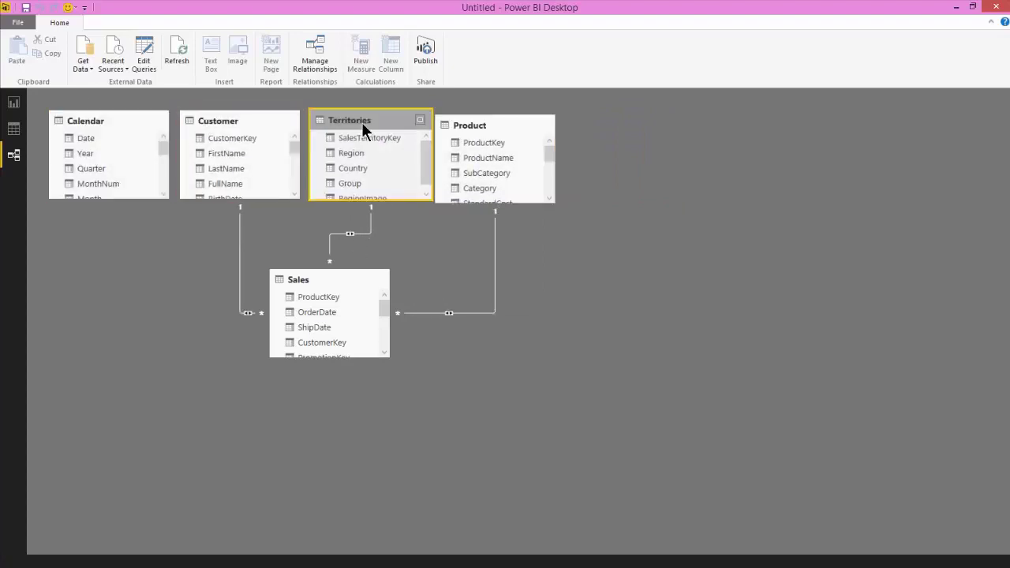
{"action": "left_click_drag", "start_coordinate": [473, 130], "coordinate": [485, 127]}
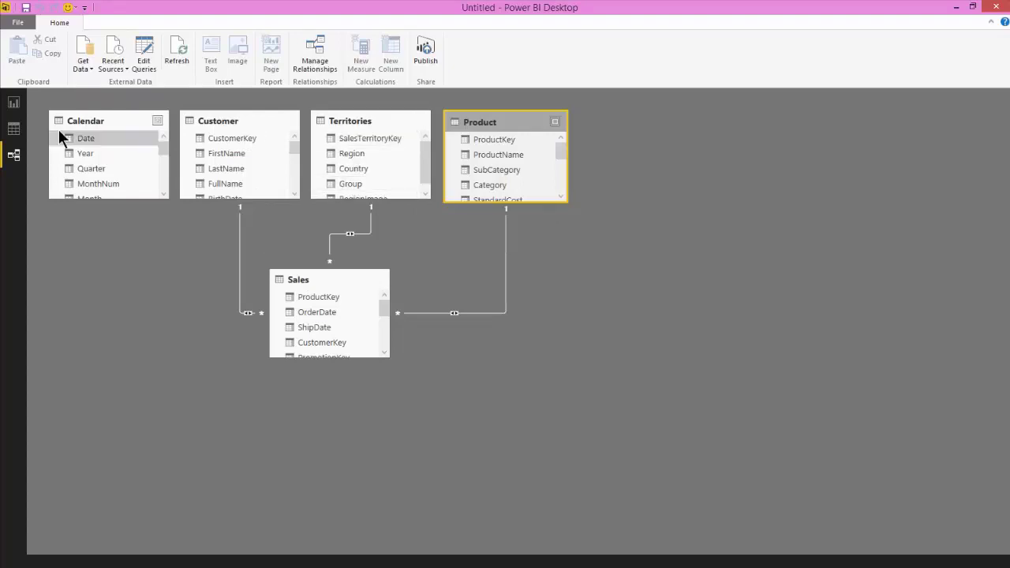
{"action": "left_click", "coordinate": [143, 53]}
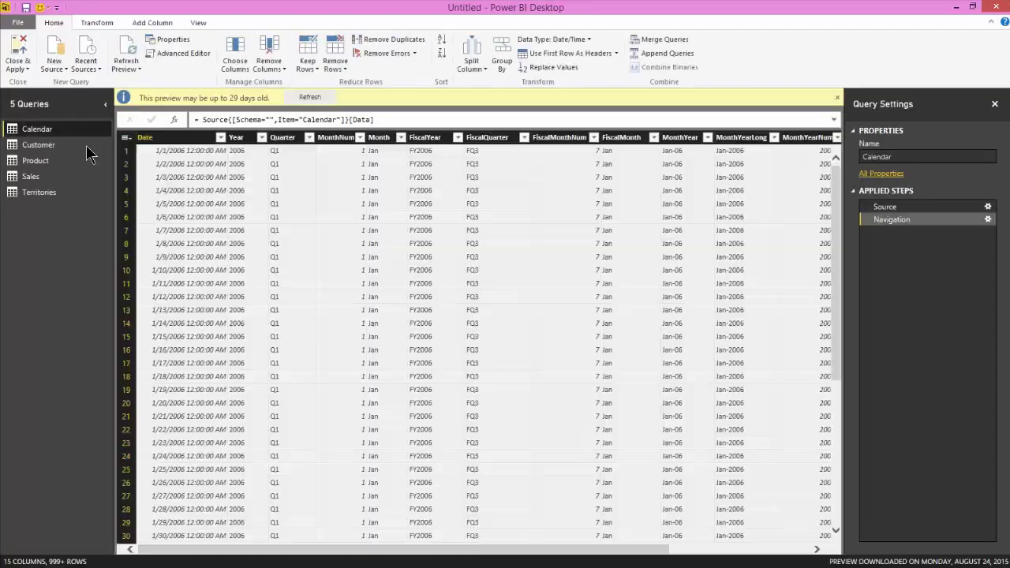
{"action": "left_click", "coordinate": [48, 176]}
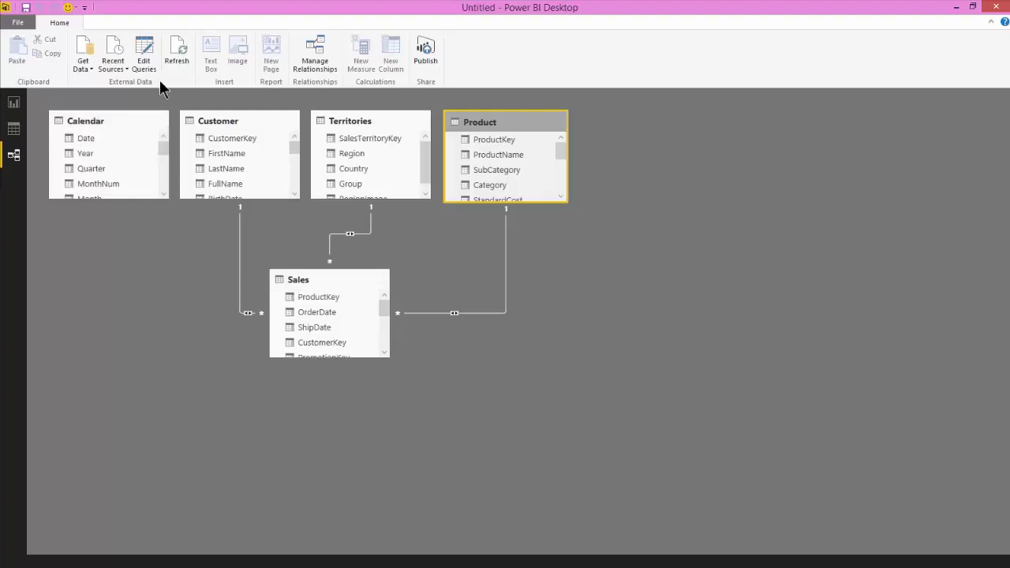
Create a relationship from Sales OrderDate to Calendar Date in Manage Relationships.
{"action": "left_click", "coordinate": [322, 66]}
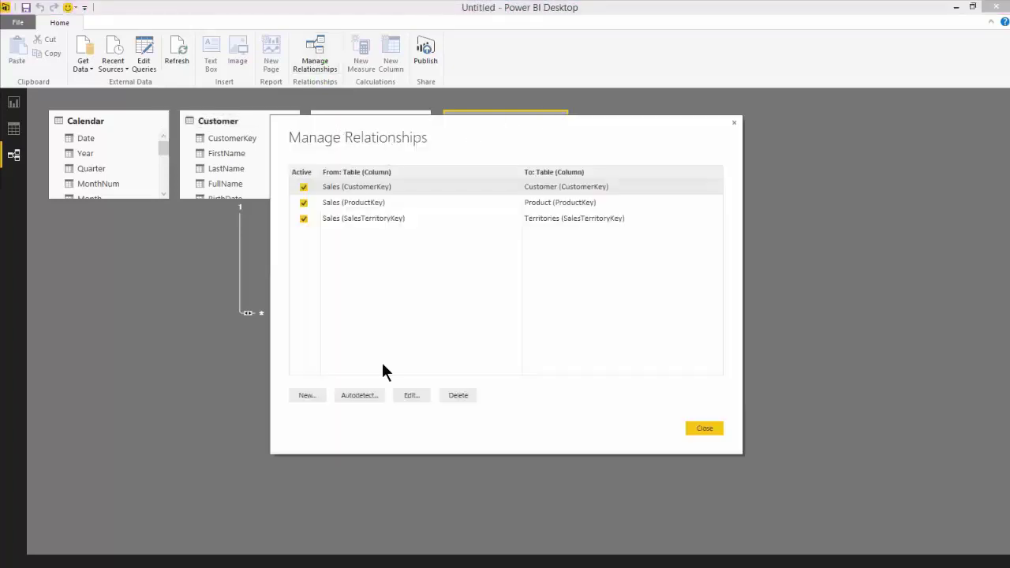
{"action": "left_click", "coordinate": [307, 396]}
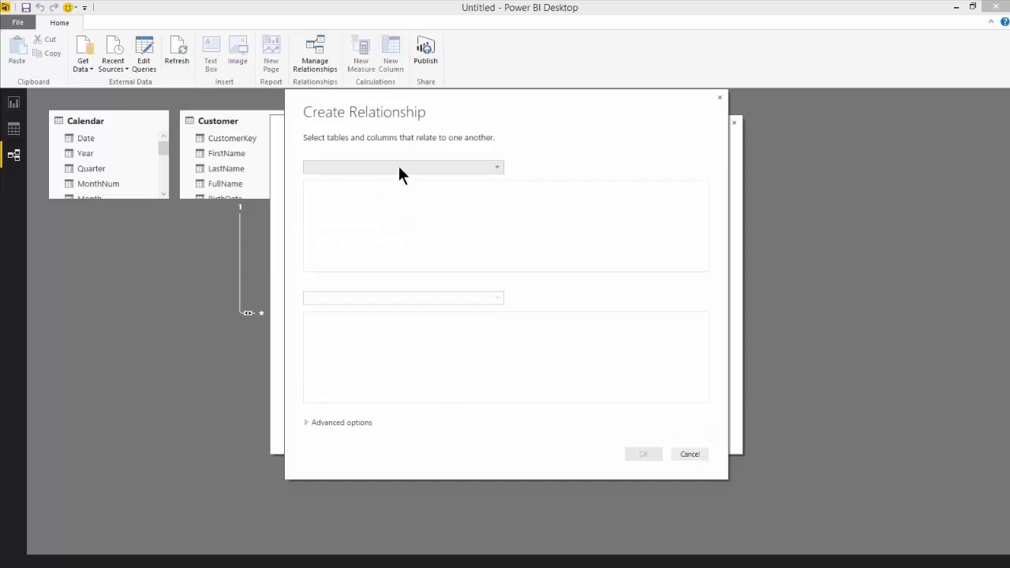
{"action": "left_click", "coordinate": [398, 167]}
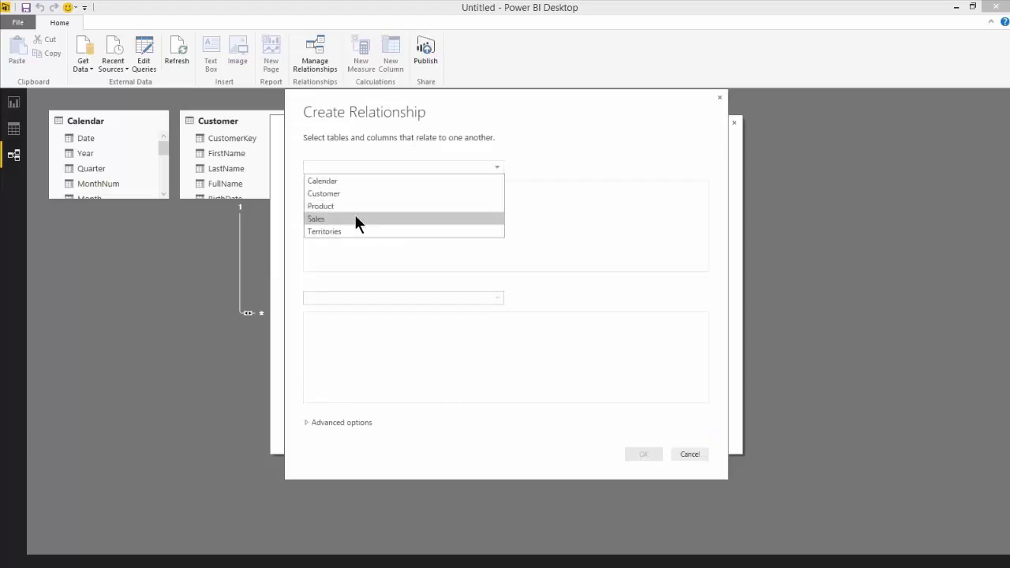
{"action": "left_click", "coordinate": [356, 219]}
{"action": "left_click", "coordinate": [378, 187]}
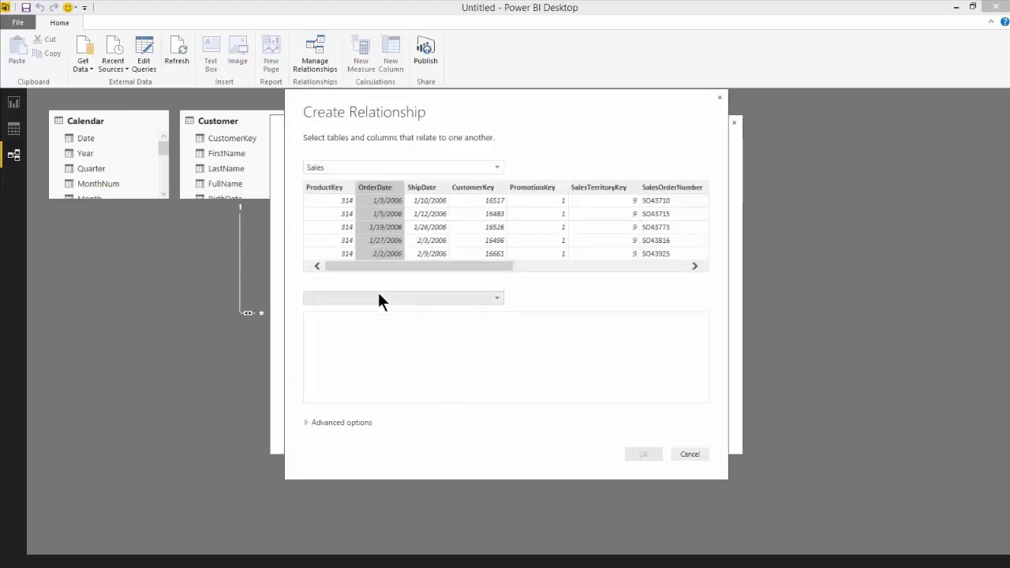
{"action": "left_click", "coordinate": [377, 299]}
{"action": "left_click", "coordinate": [363, 311]}
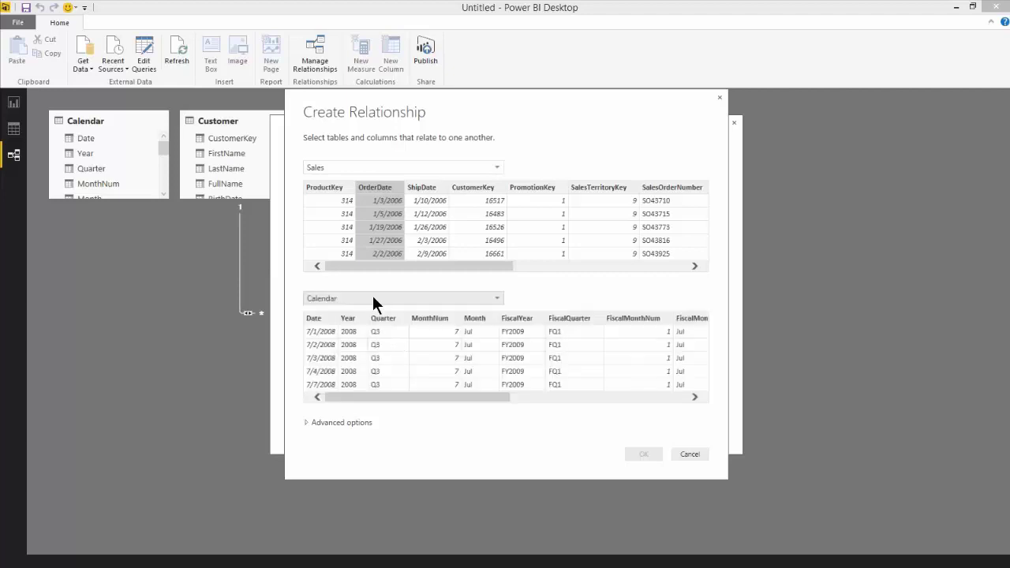
{"action": "left_click", "coordinate": [323, 318]}
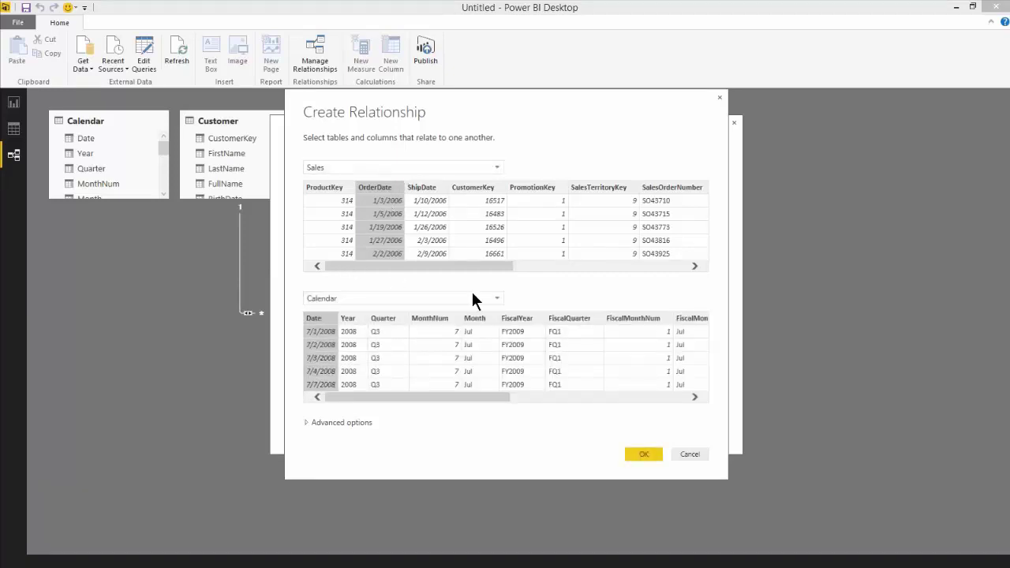
{"action": "left_click", "coordinate": [643, 455]}
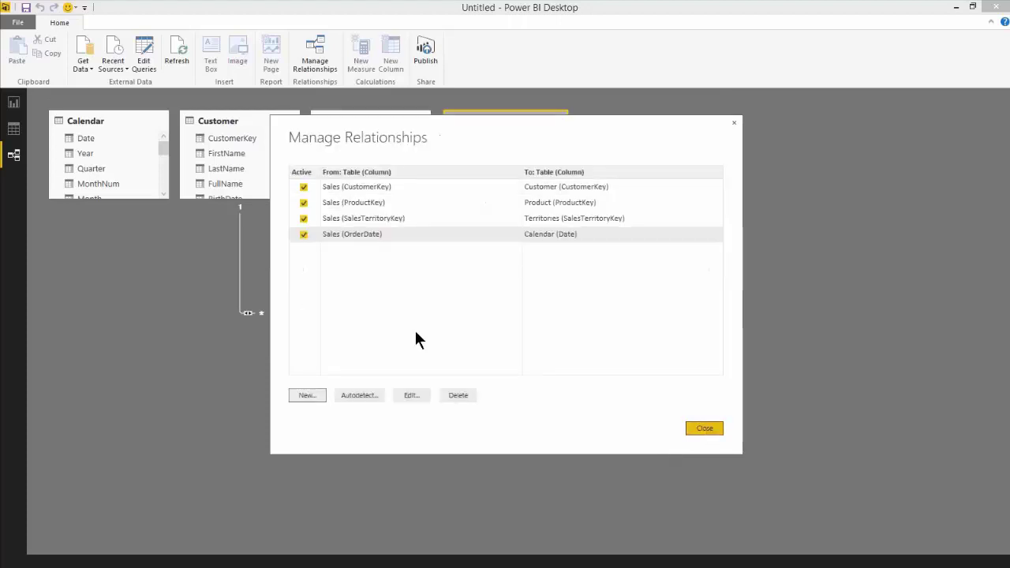
{"action": "key", "text": "Escape"}
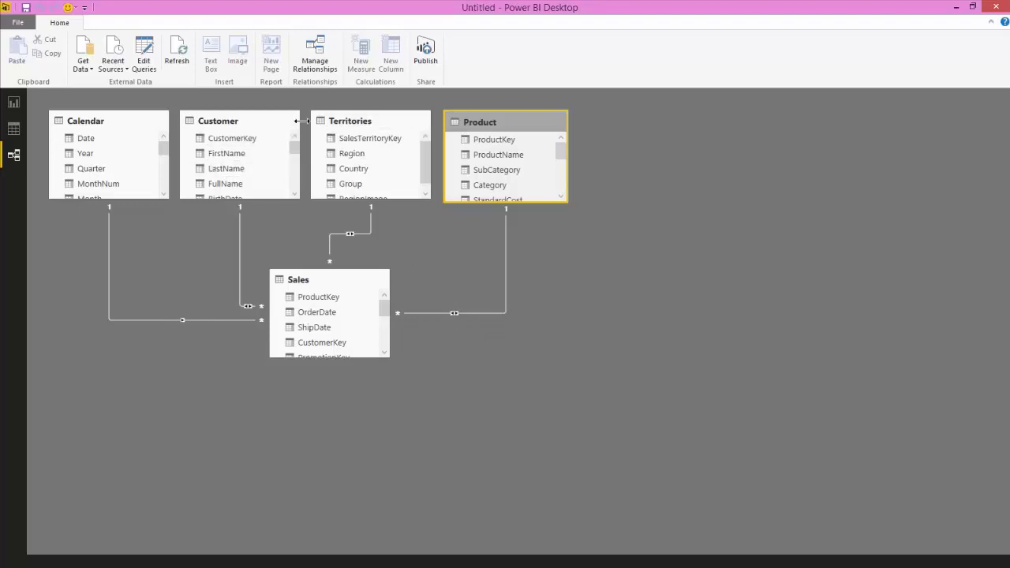
Switch to the Report view, adjust the side panes, and expand the Sales table's fields.
{"action": "left_click", "coordinate": [16, 131]}
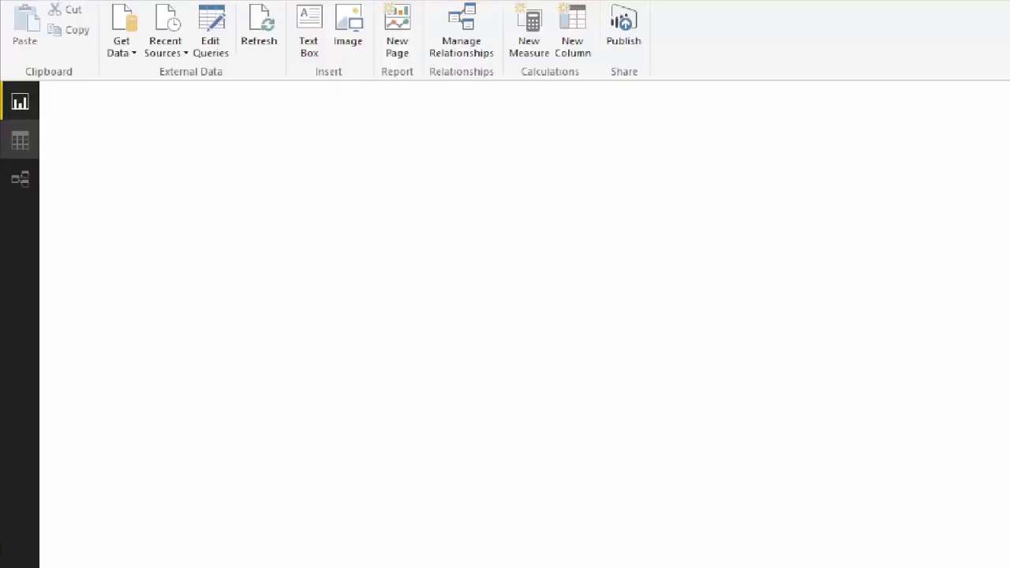
{"action": "left_click", "coordinate": [105, 110]}
{"action": "left_click_drag", "start_coordinate": [70, 104], "coordinate": [149, 84]}
{"action": "left_click_drag", "start_coordinate": [83, 156], "coordinate": [162, 147]}
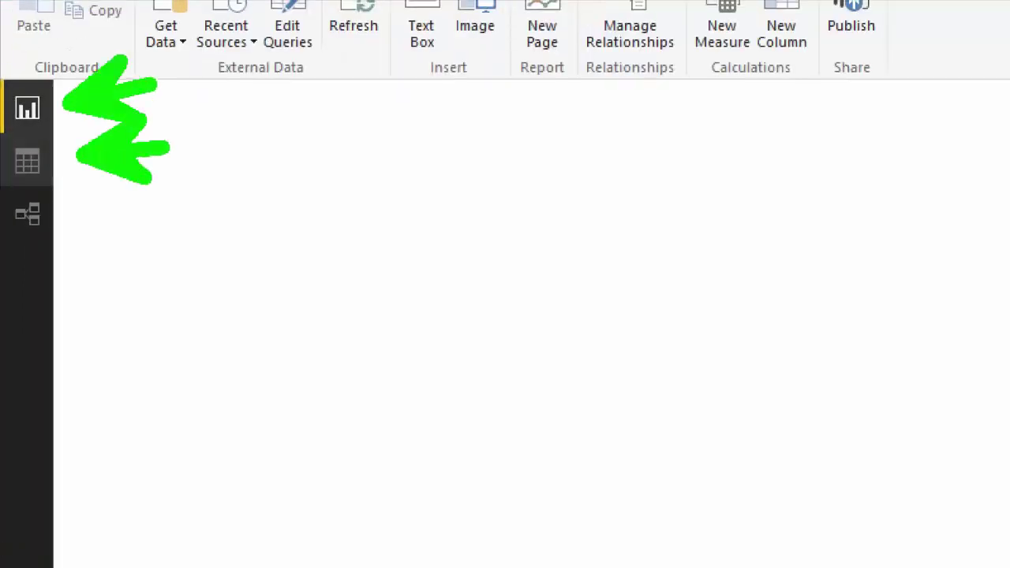
{"action": "left_click_drag", "start_coordinate": [73, 230], "coordinate": [152, 230]}
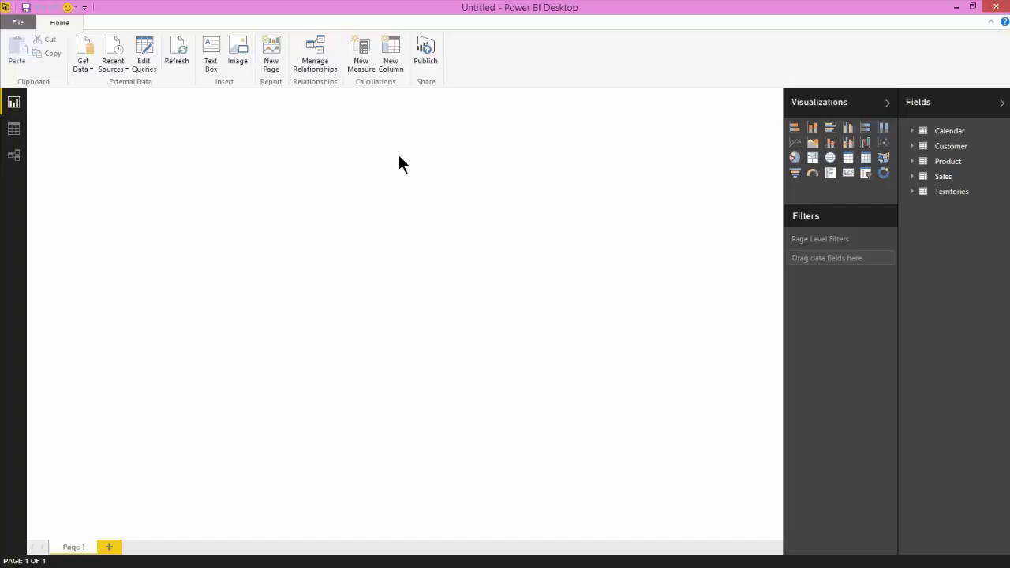
{"action": "left_click", "coordinate": [913, 178]}
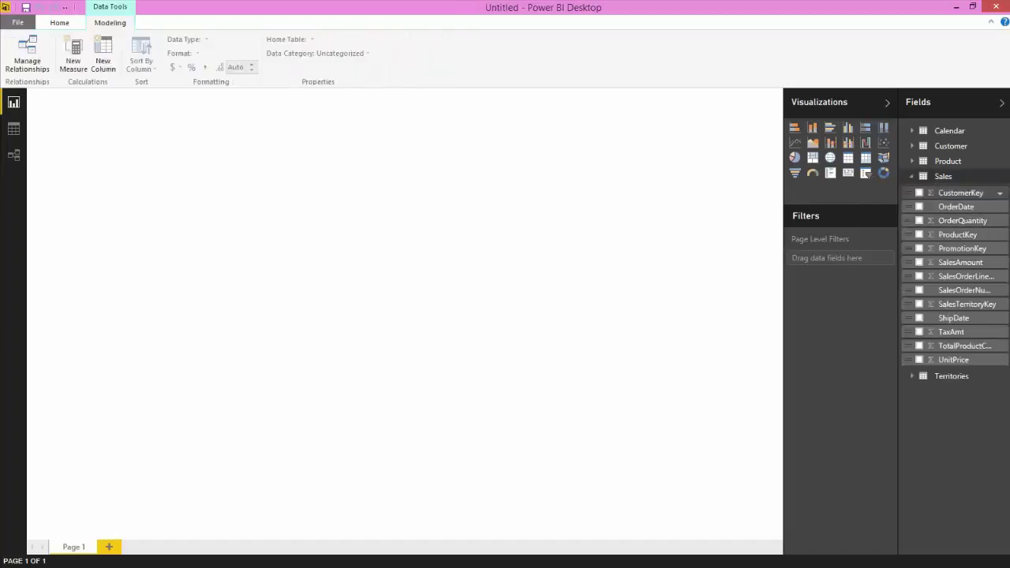
Create a new measure Total Sales = SUM(Sales[SalesAmount]).
{"action": "left_click", "coordinate": [72, 55]}
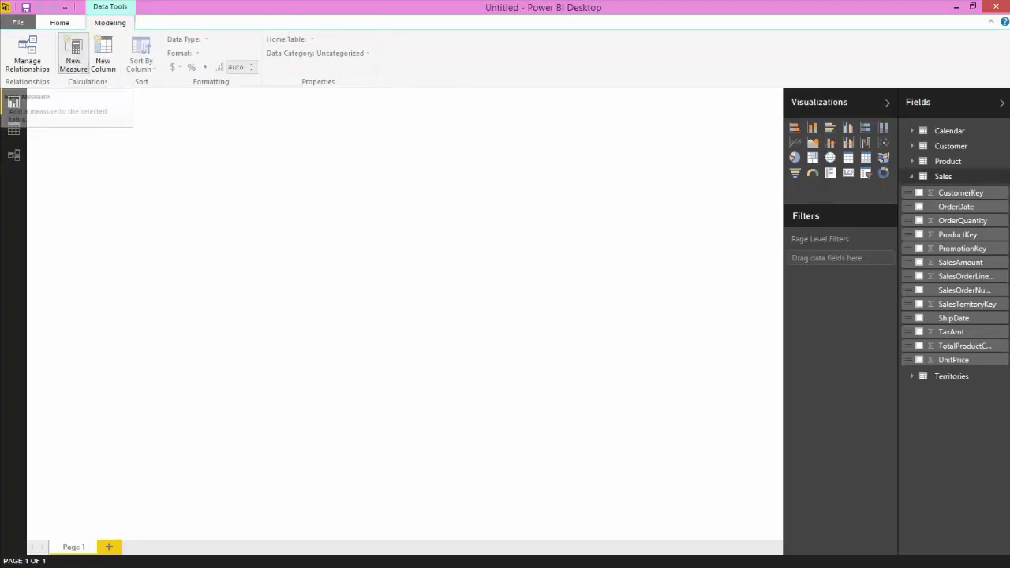
{"action": "left_click", "coordinate": [211, 95]}
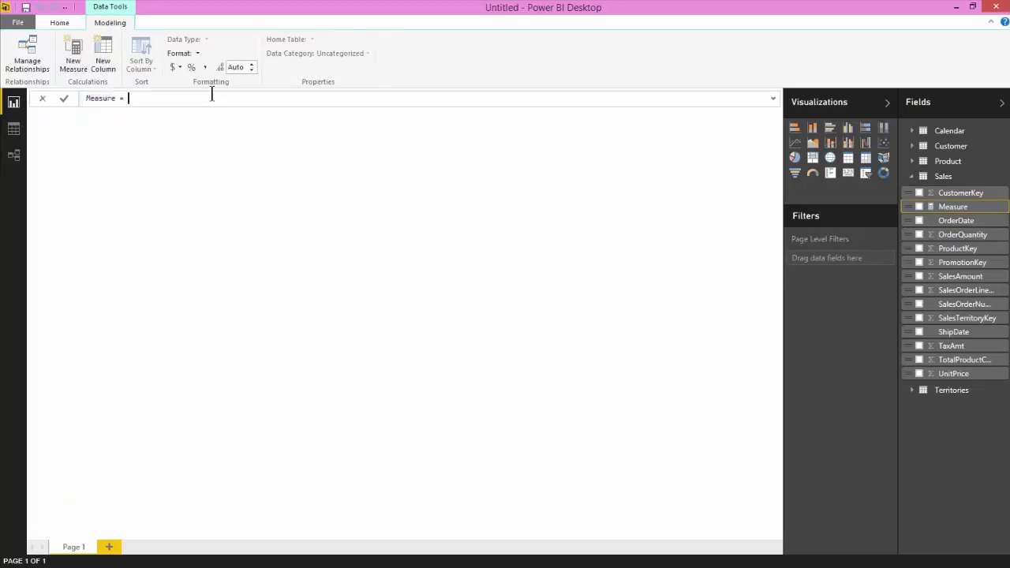
{"action": "key", "text": "ctrl+shift+Left"}
{"action": "type", "text": "Sales"}
{"action": "key", "text": "Home"}
{"action": "type", "text": "Total"}
{"action": "key", "text": "End"}
{"action": "type", "text": "SUM"}
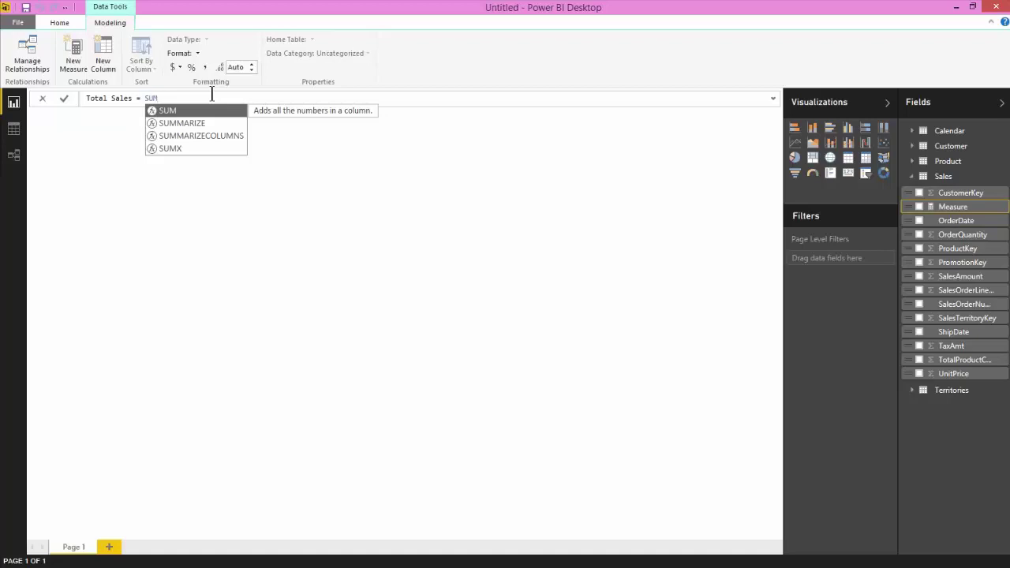
{"action": "type", "text": "("}
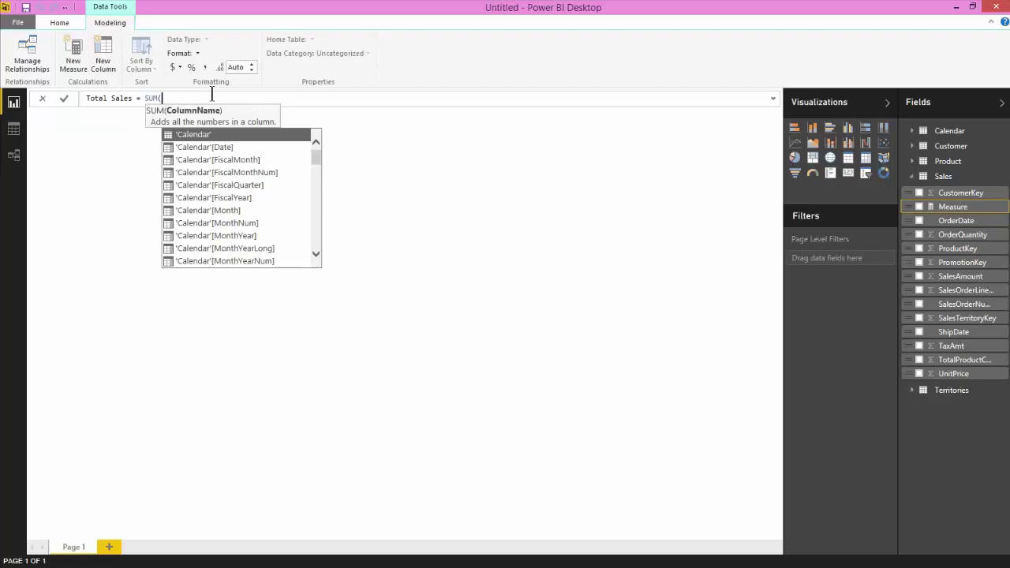
{"action": "type", "text": "SalesAm"}
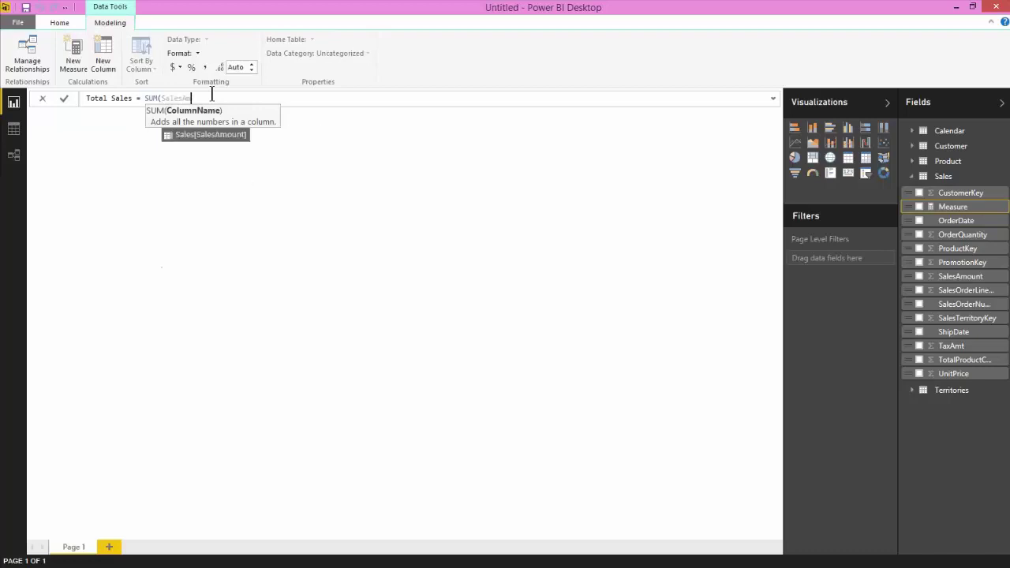
{"action": "key", "text": "Tab"}
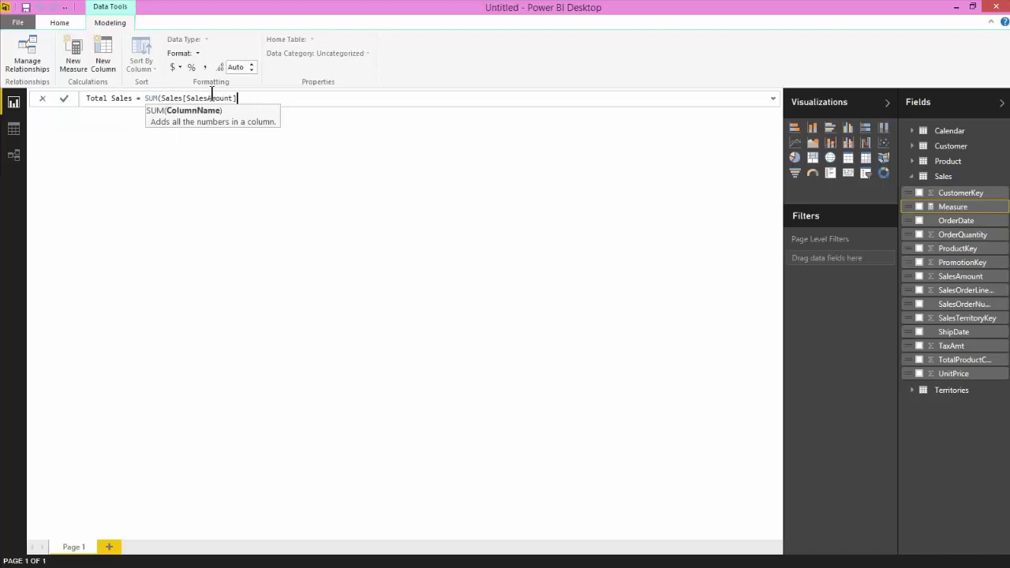
{"action": "type", "text": ")"}
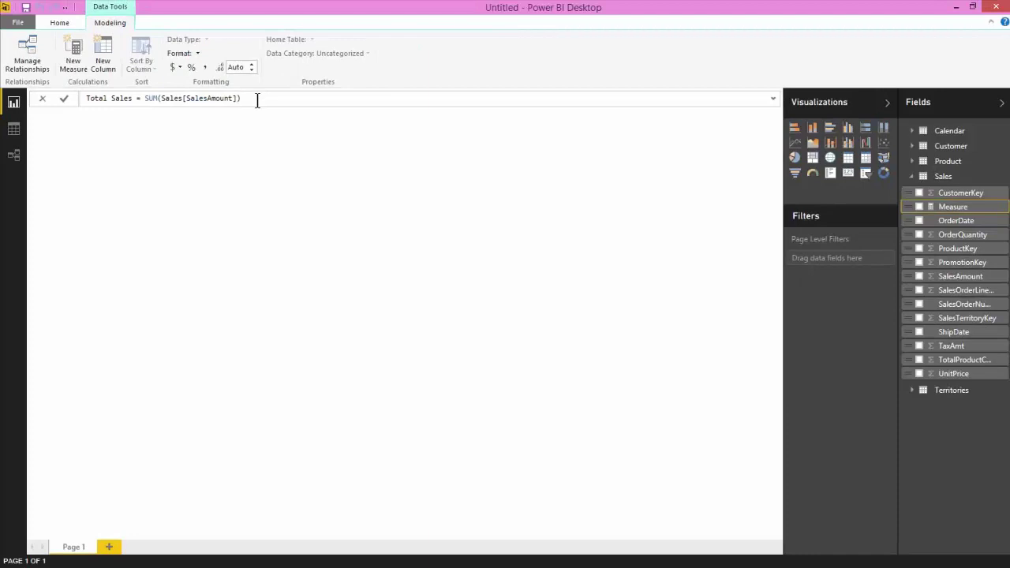
Format the Total Sales measure as Currency General.
{"action": "left_click", "coordinate": [181, 56]}
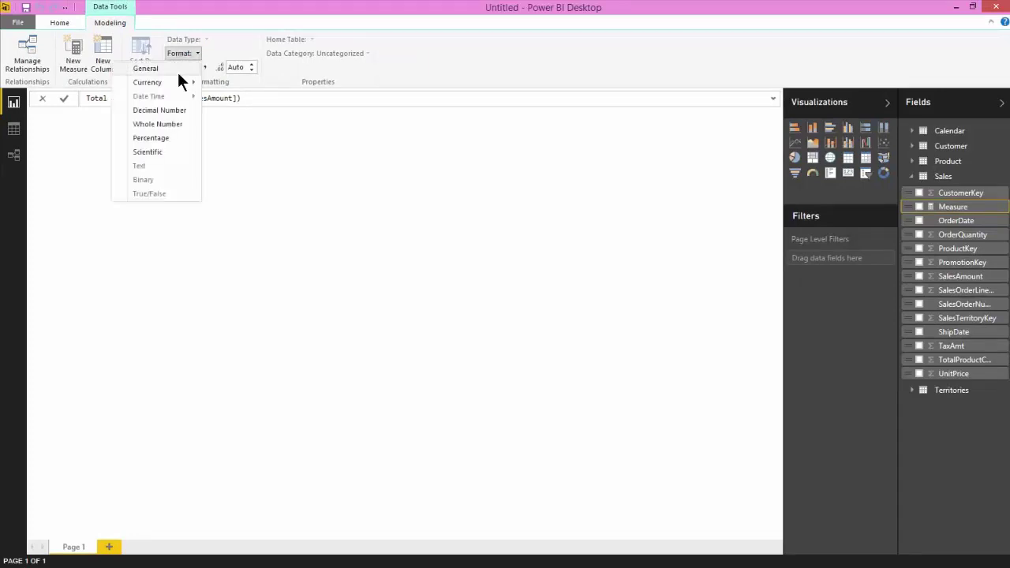
{"action": "mouse_move", "coordinate": [173, 82]}
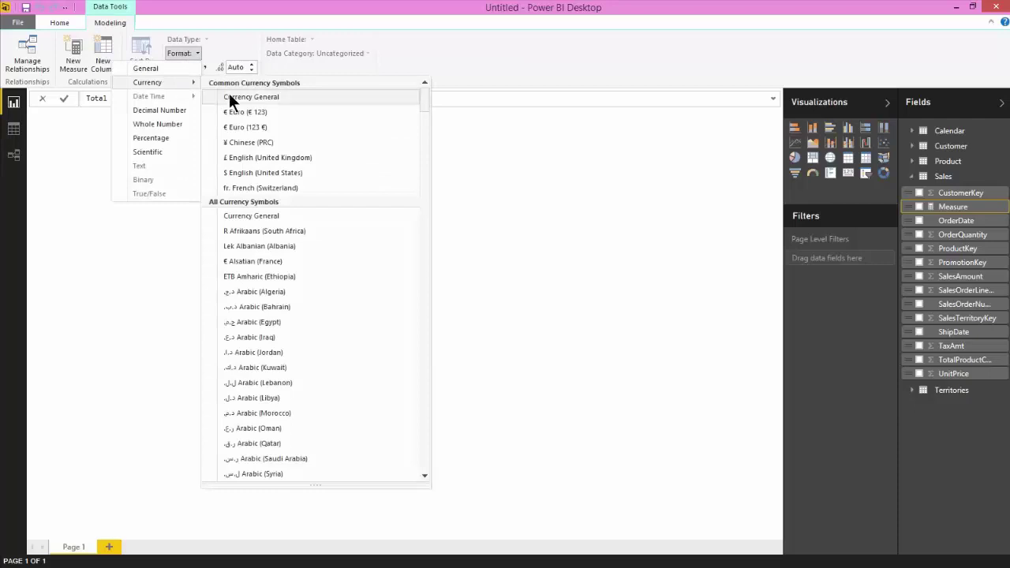
{"action": "left_click", "coordinate": [251, 97]}
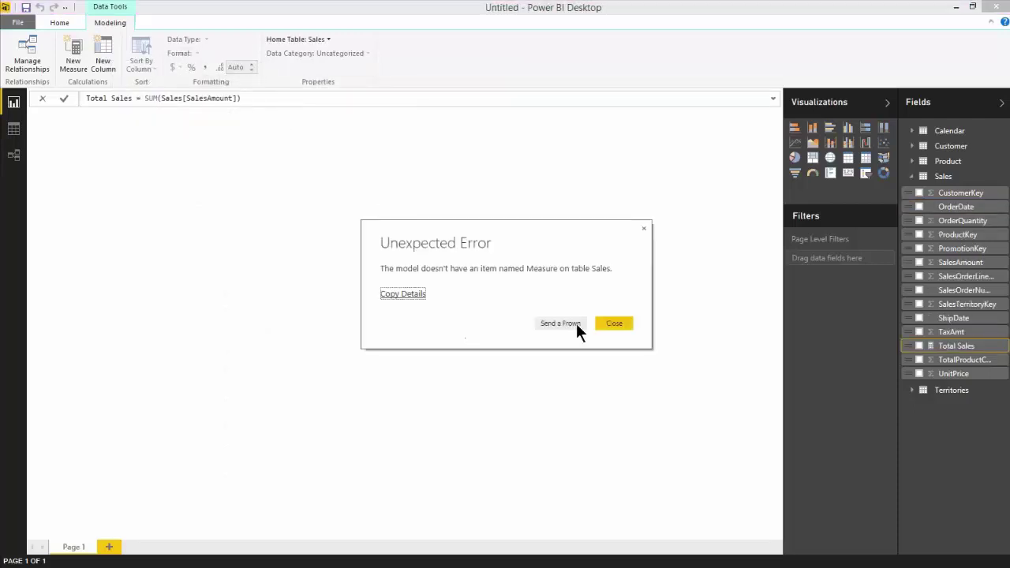
Dismiss the unexpected error and recommit the Total Sales formula.
{"action": "left_click", "coordinate": [614, 323]}
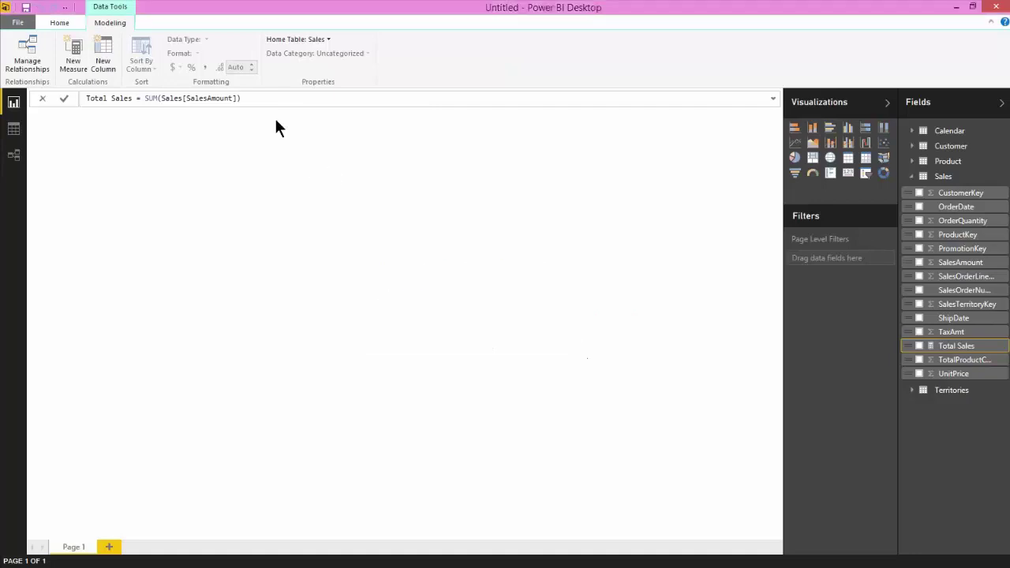
{"action": "key", "text": "Return"}
{"action": "left_click", "coordinate": [263, 97]}
{"action": "key", "text": "ctrl+a"}
{"action": "key", "text": "Return"}
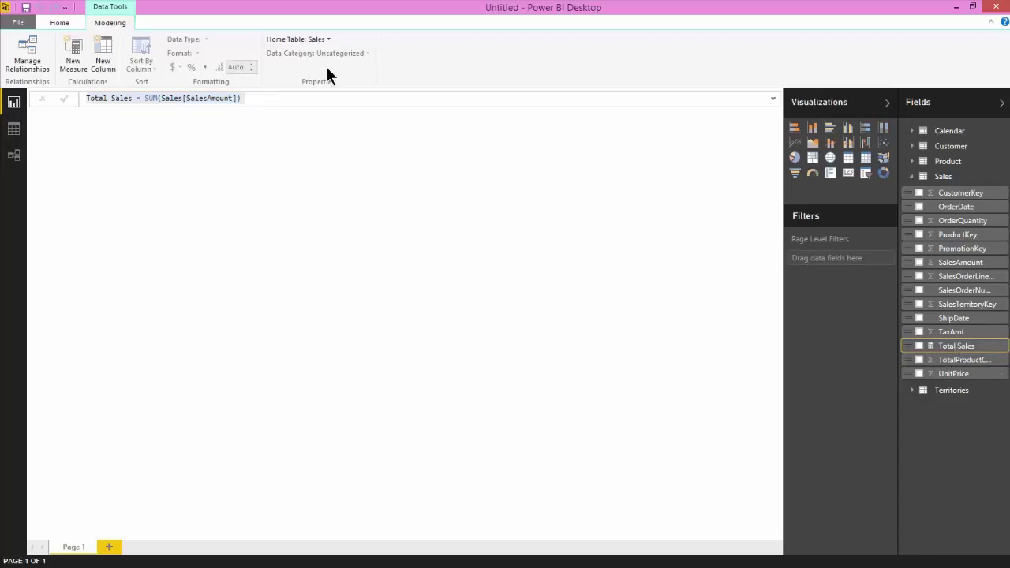
Give the Total Sales measure 0 decimal places.
{"action": "left_click", "coordinate": [956, 347]}
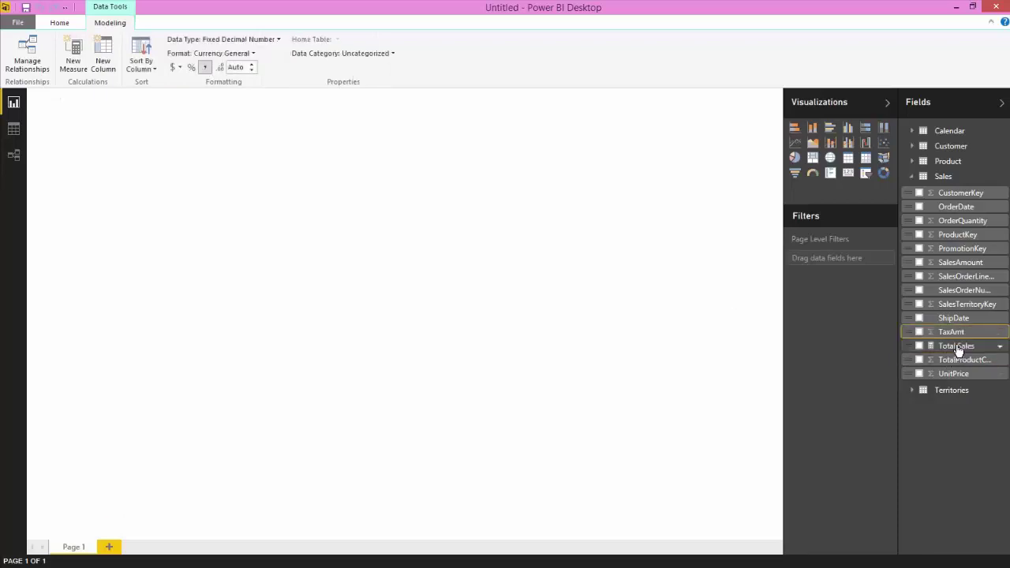
{"action": "left_click", "coordinate": [238, 55]}
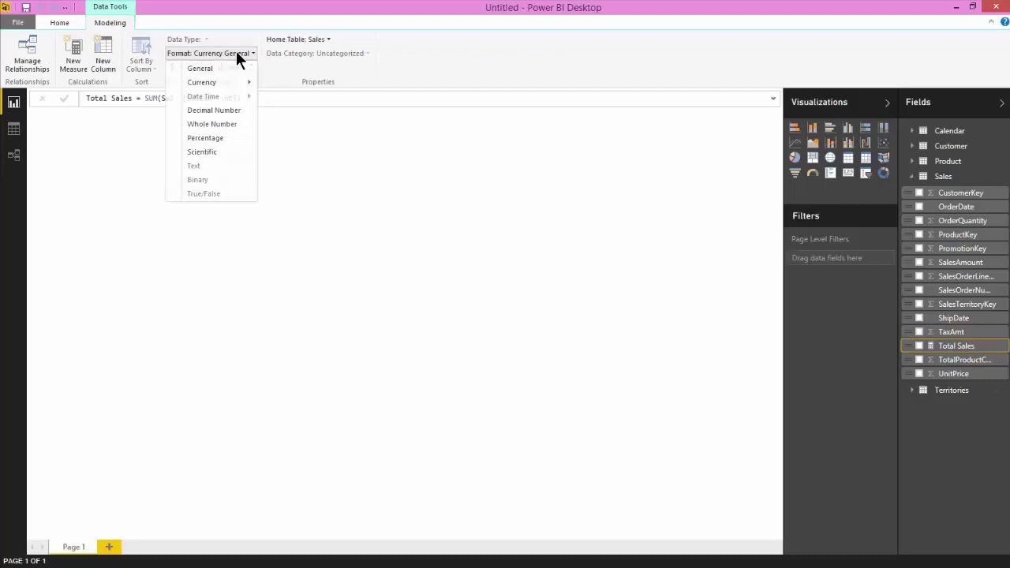
{"action": "left_click", "coordinate": [239, 56]}
{"action": "left_click", "coordinate": [241, 66]}
{"action": "type", "text": "0"}
{"action": "key", "text": "Return"}
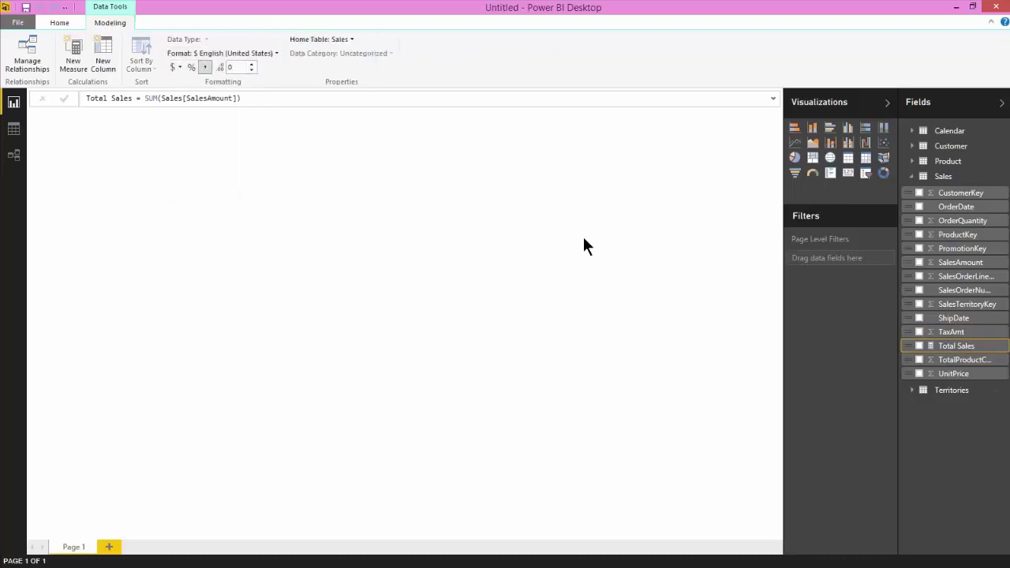
{"action": "left_click", "coordinate": [581, 248]}
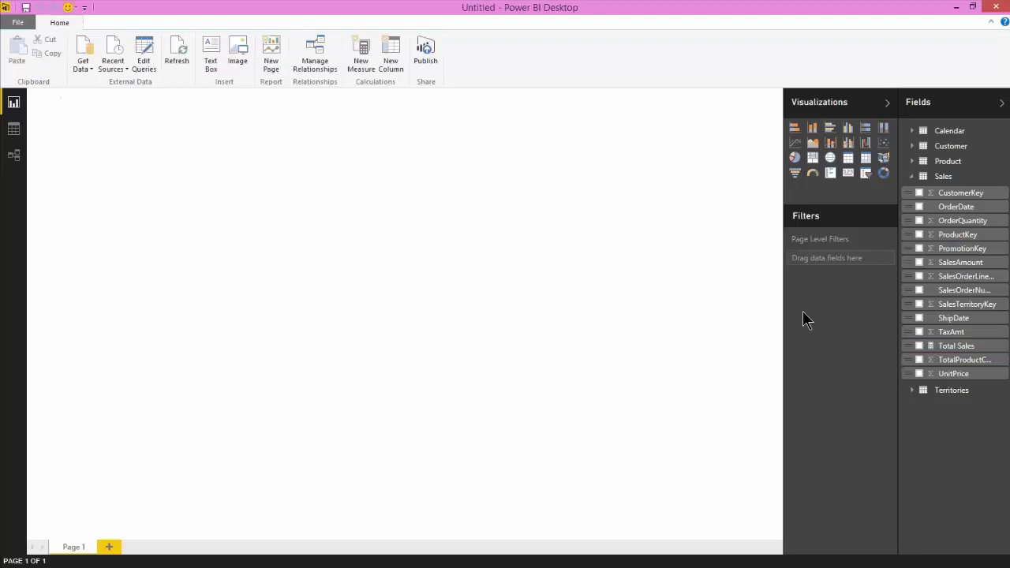
Chart Total Sales by Calendar Year, reshape it, and convert it into a table.
{"action": "left_click", "coordinate": [919, 347]}
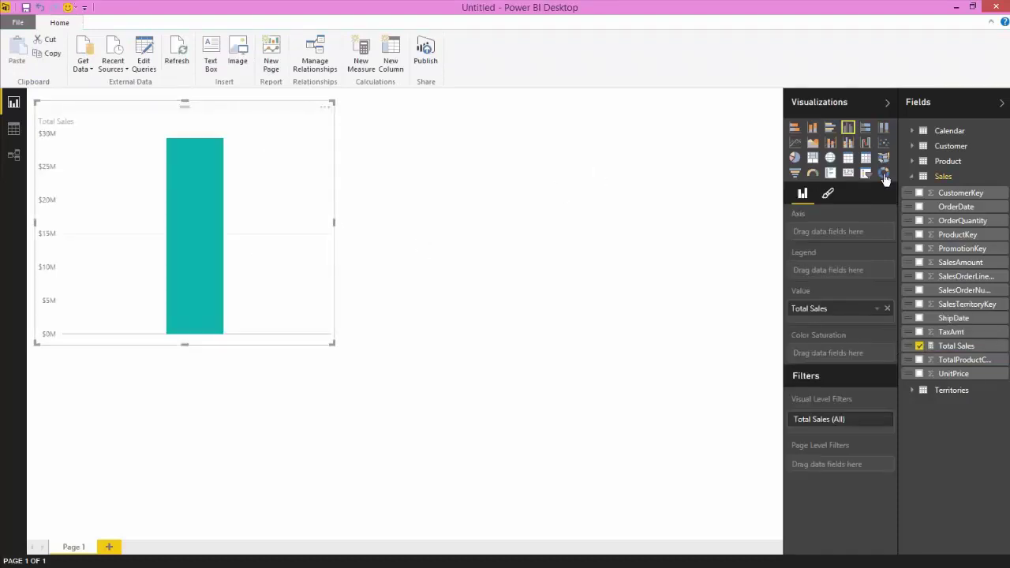
{"action": "left_click", "coordinate": [912, 133]}
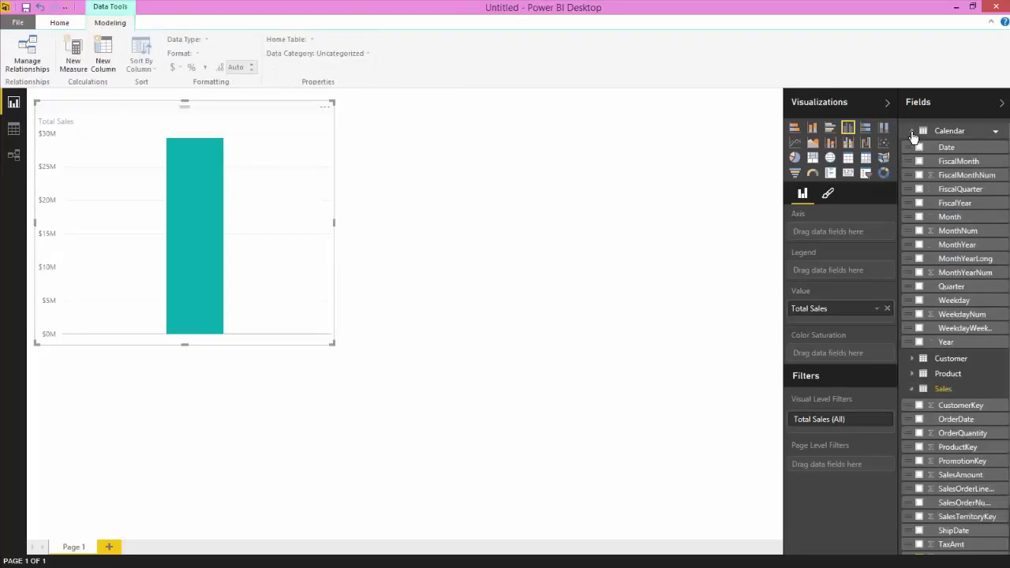
{"action": "left_click", "coordinate": [919, 344]}
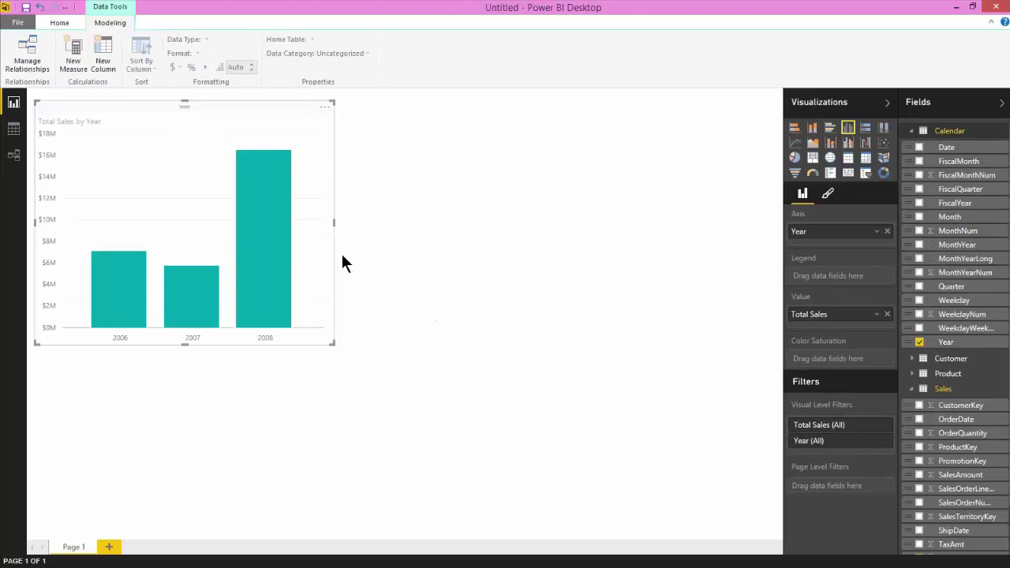
{"action": "left_click_drag", "start_coordinate": [331, 342], "coordinate": [364, 275]}
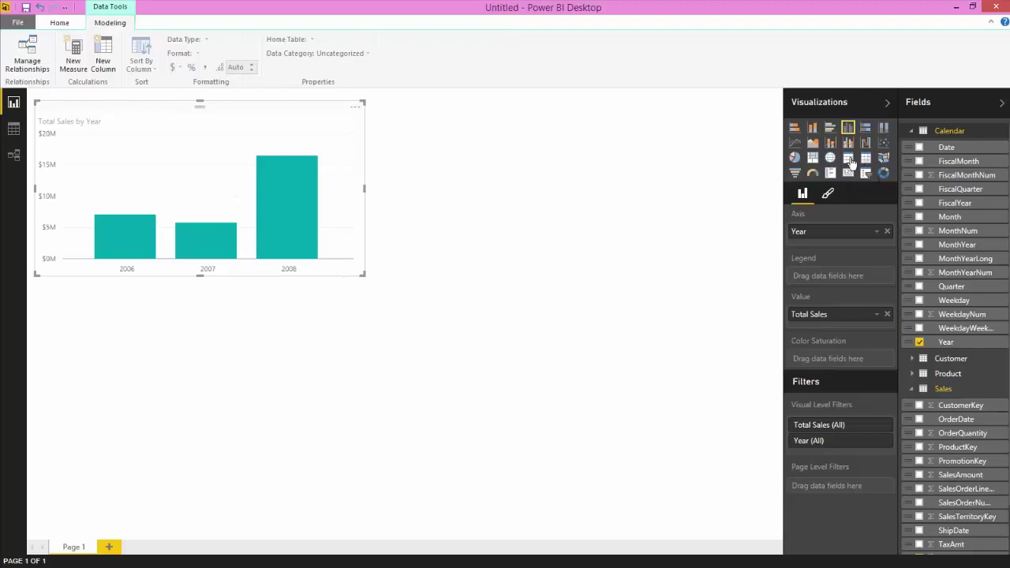
{"action": "left_click", "coordinate": [850, 159]}
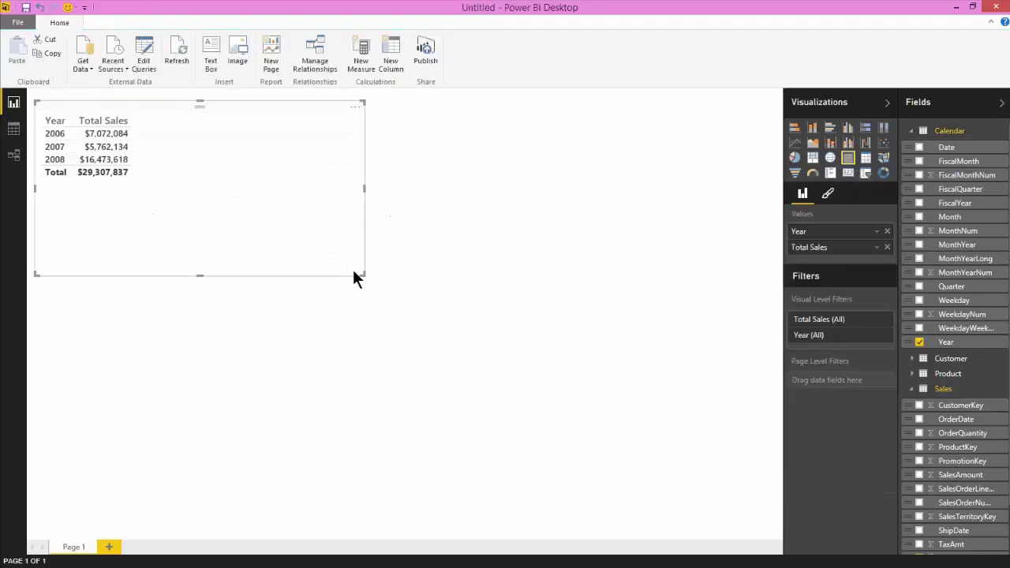
Shrink the Year/Total Sales table and paste an enlarged duplicate beside it.
{"action": "left_click_drag", "start_coordinate": [359, 274], "coordinate": [155, 196]}
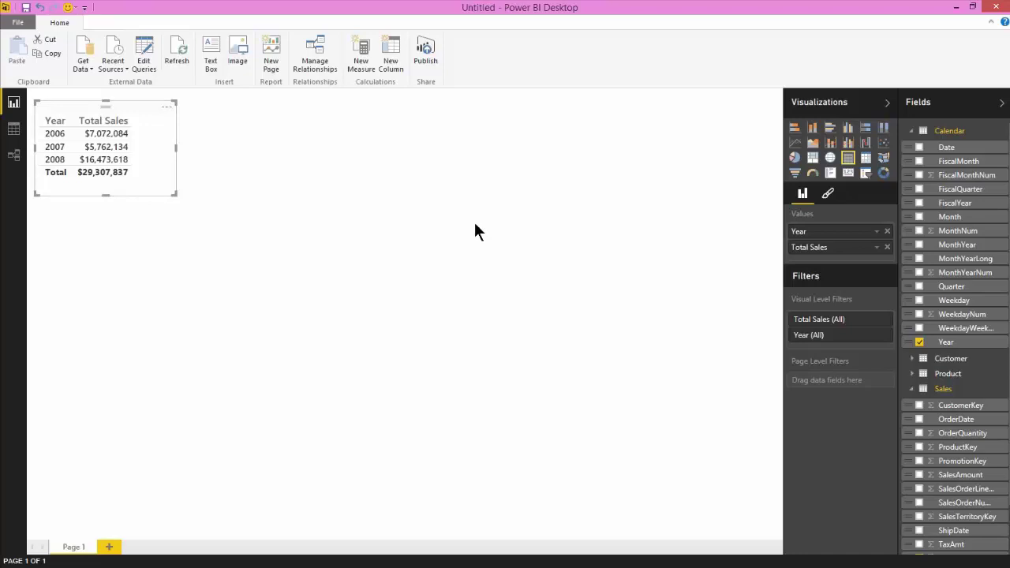
{"action": "key", "text": "ctrl+c"}
{"action": "key", "text": "ctrl+v"}
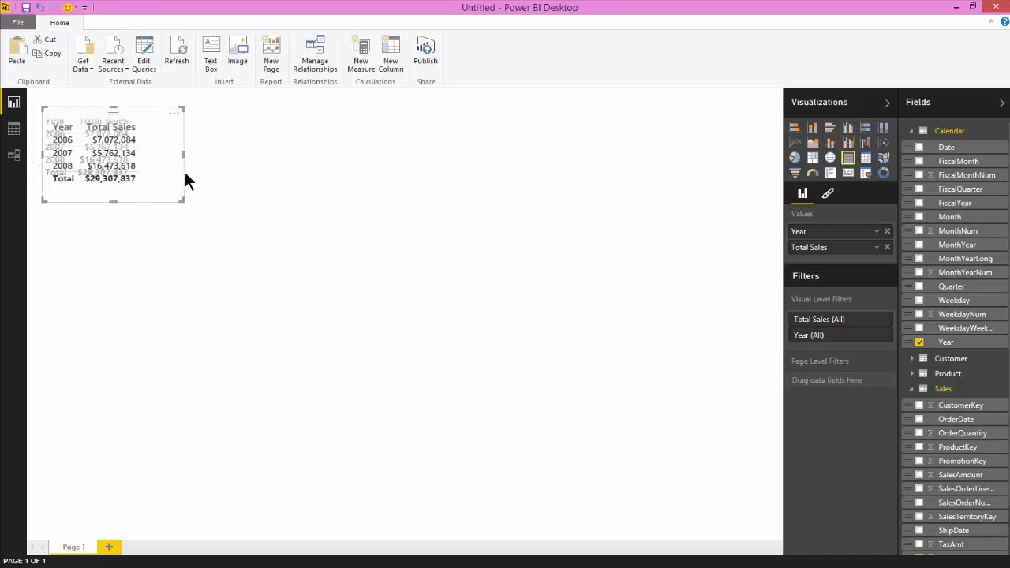
{"action": "left_click_drag", "start_coordinate": [150, 199], "coordinate": [362, 201]}
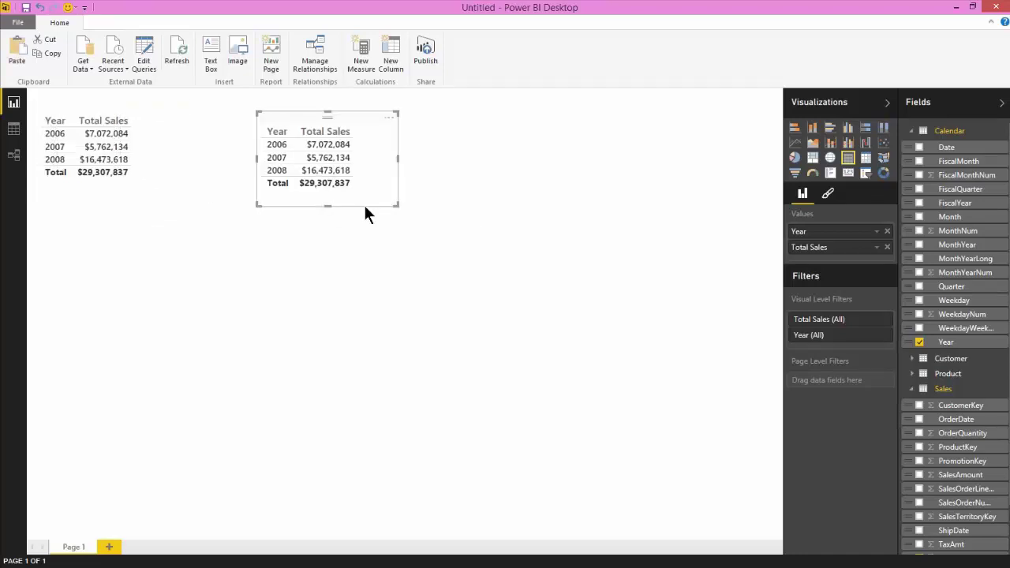
{"action": "left_click_drag", "start_coordinate": [354, 111], "coordinate": [299, 99]}
{"action": "left_click_drag", "start_coordinate": [341, 194], "coordinate": [580, 342]}
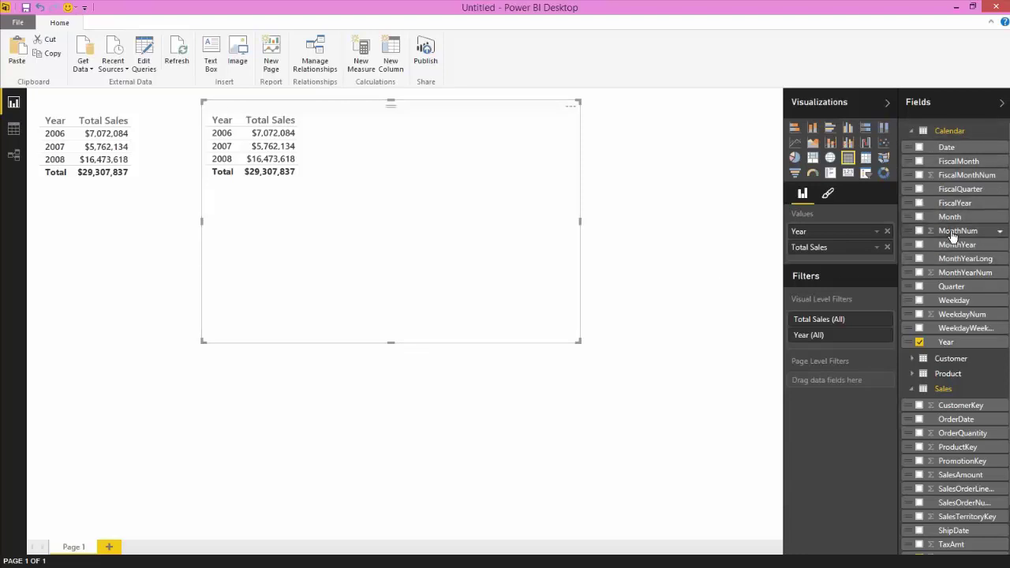
Add MonthNum to the duplicate table and enlarge it to show more monthly rows.
{"action": "left_click_drag", "start_coordinate": [955, 236], "coordinate": [848, 239]}
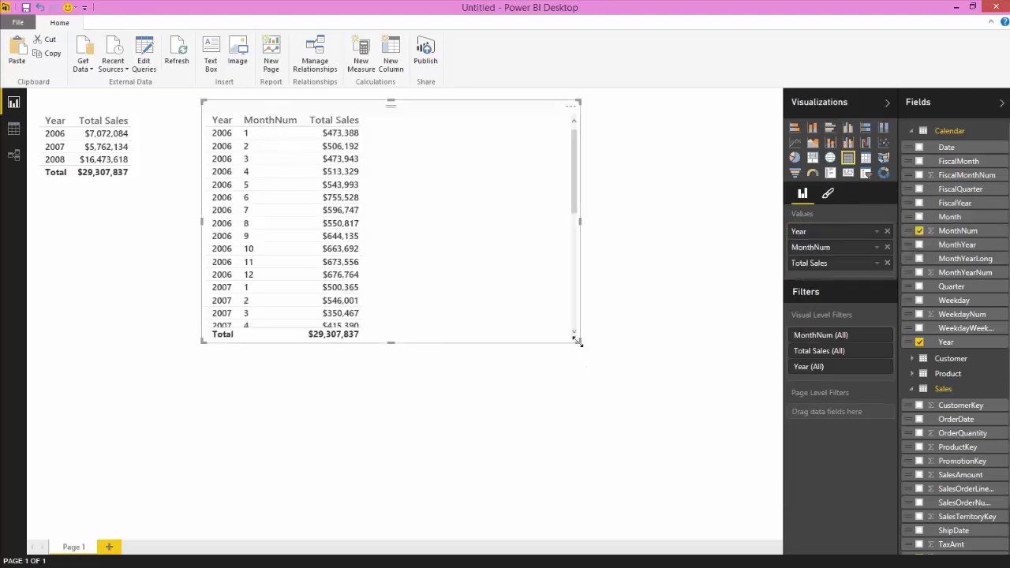
{"action": "left_click_drag", "start_coordinate": [577, 341], "coordinate": [605, 537]}
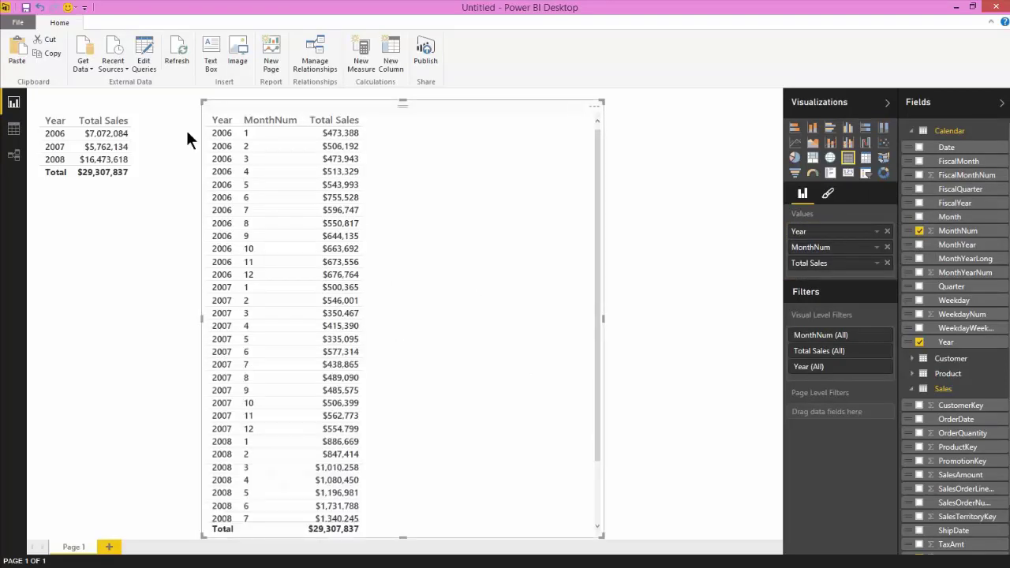
{"action": "left_click", "coordinate": [620, 144]}
{"action": "left_click", "coordinate": [379, 186]}
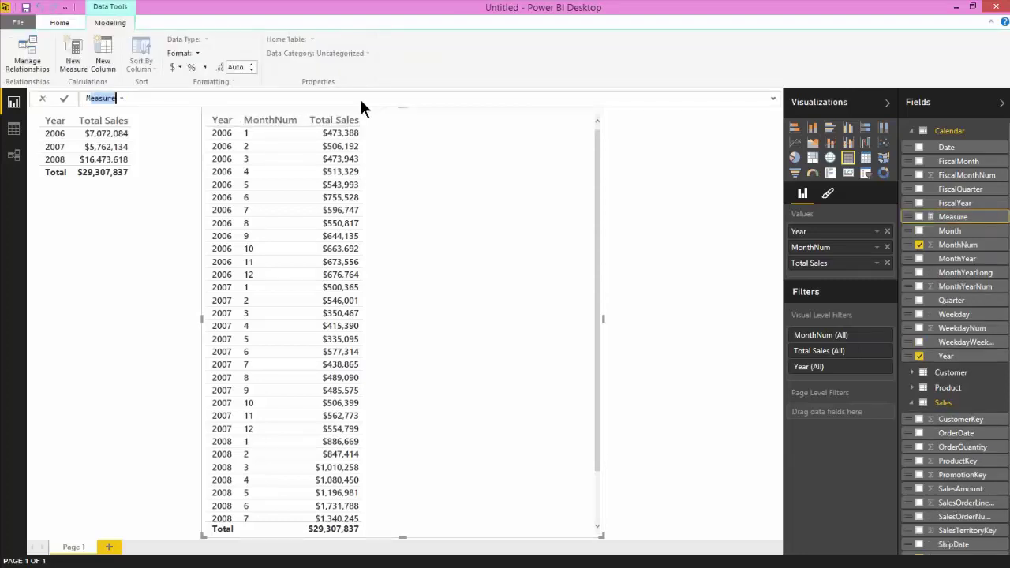
Replace the default measure name with 'Sales Prior Year'.
{"action": "key", "text": "Right"}
{"action": "key", "text": "shift+Home"}
{"action": "key", "text": "BackSpace"}
{"action": "type", "text": "Sales Prior Year"}
Enter and commit the formula CALCULATE([Total Sales], SAMEPERIODLASTYEAR('Calendar'[Date])).
{"action": "key", "text": "End"}
{"action": "type", "text": "CA"}
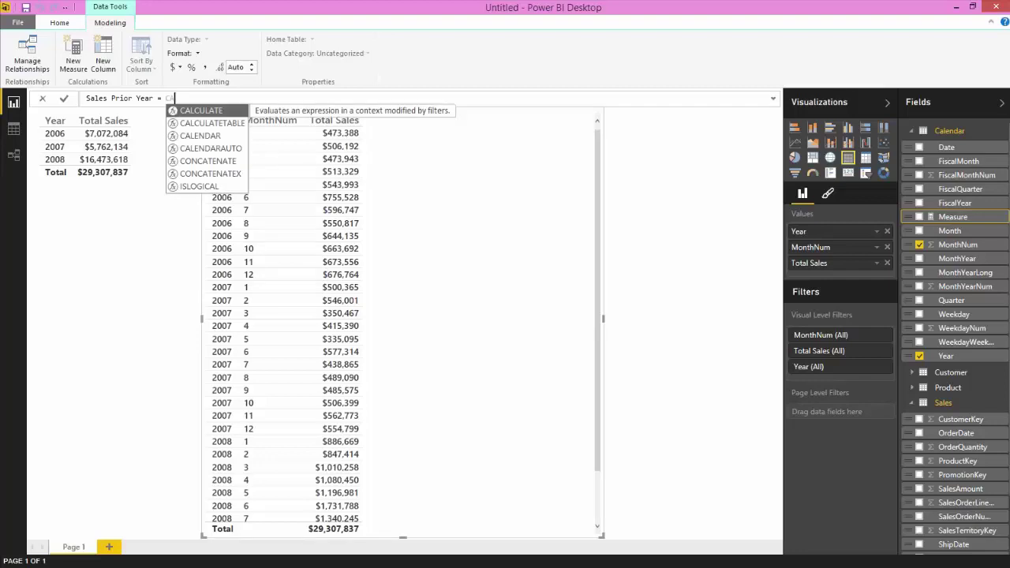
{"action": "key", "text": "Tab"}
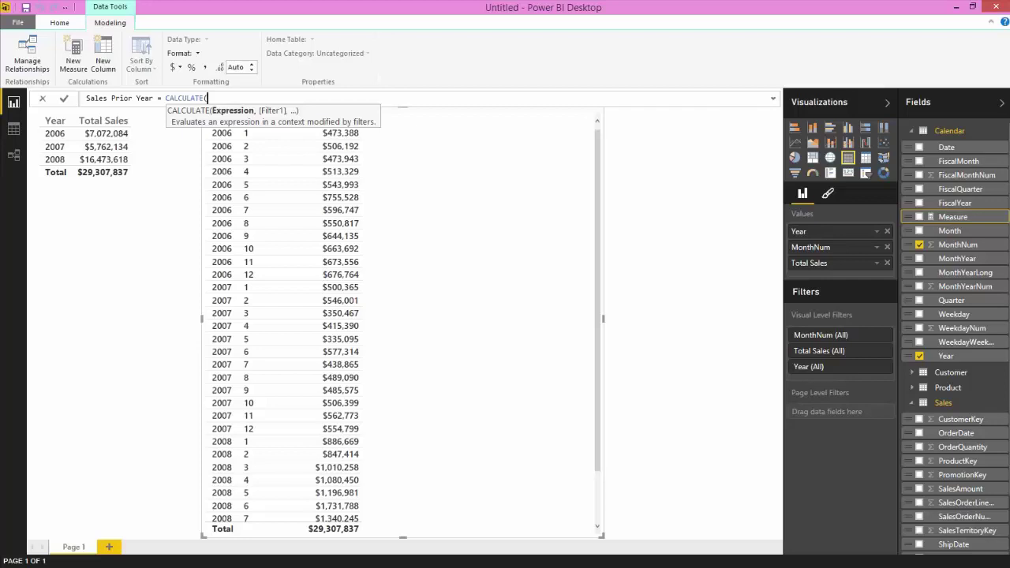
{"action": "type", "text": "["}
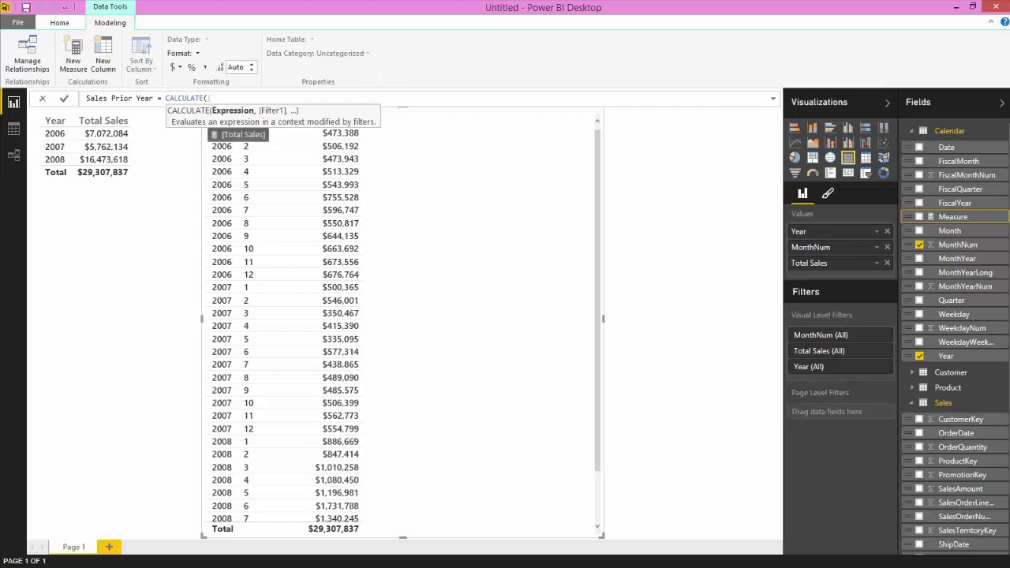
{"action": "key", "text": "Tab"}
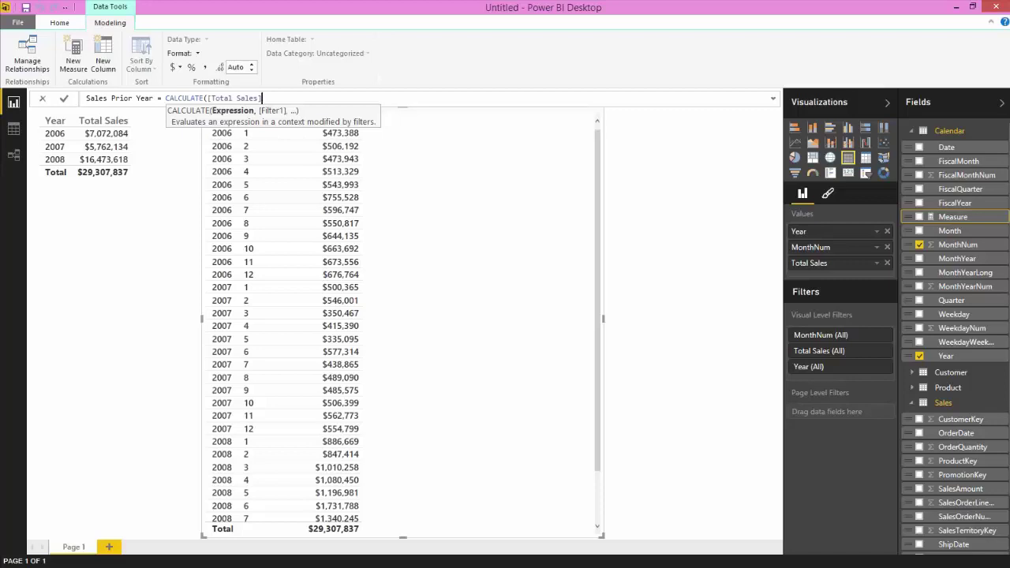
{"action": "type", "text": ","}
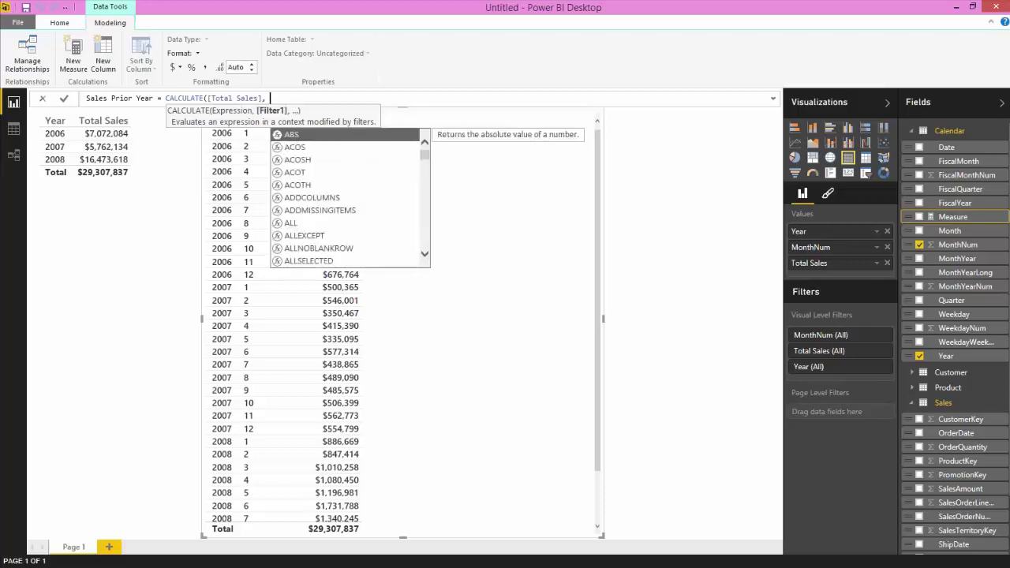
{"action": "type", "text": " same"}
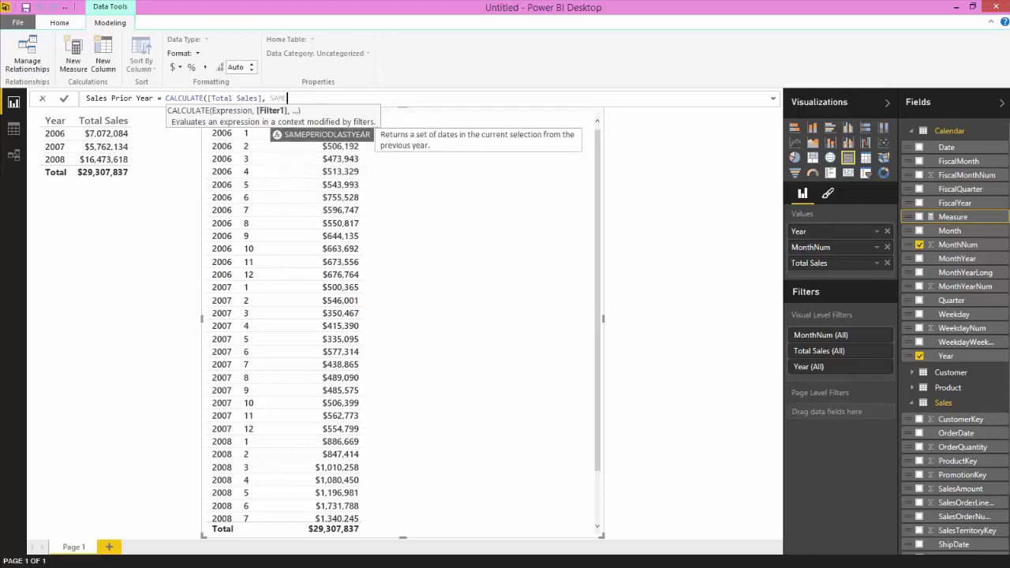
{"action": "key", "text": "Tab"}
{"action": "type", "text": "Cale"}
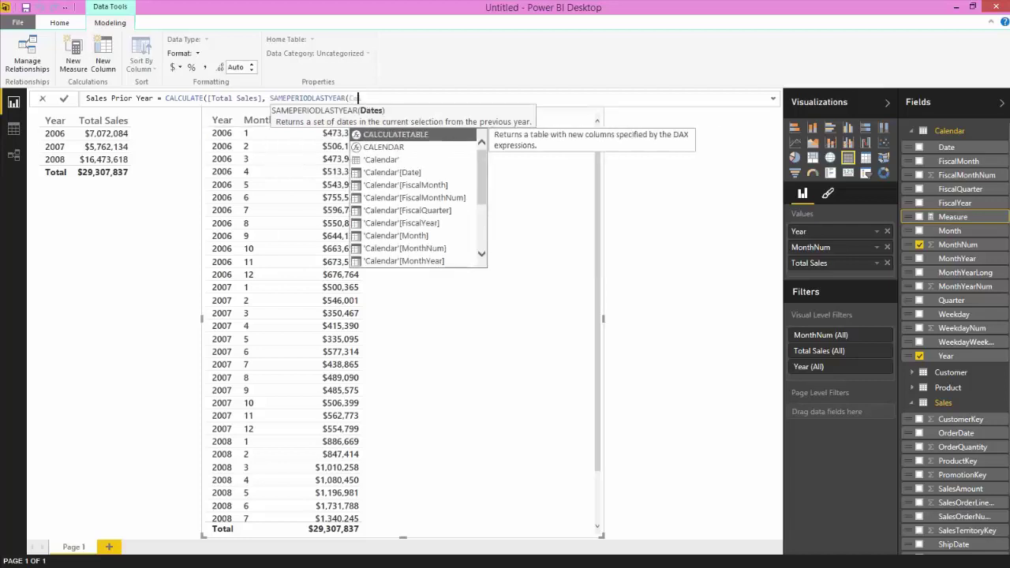
{"action": "key", "text": "Down"}
{"action": "key", "text": "Down"}
{"action": "key", "text": "Tab"}
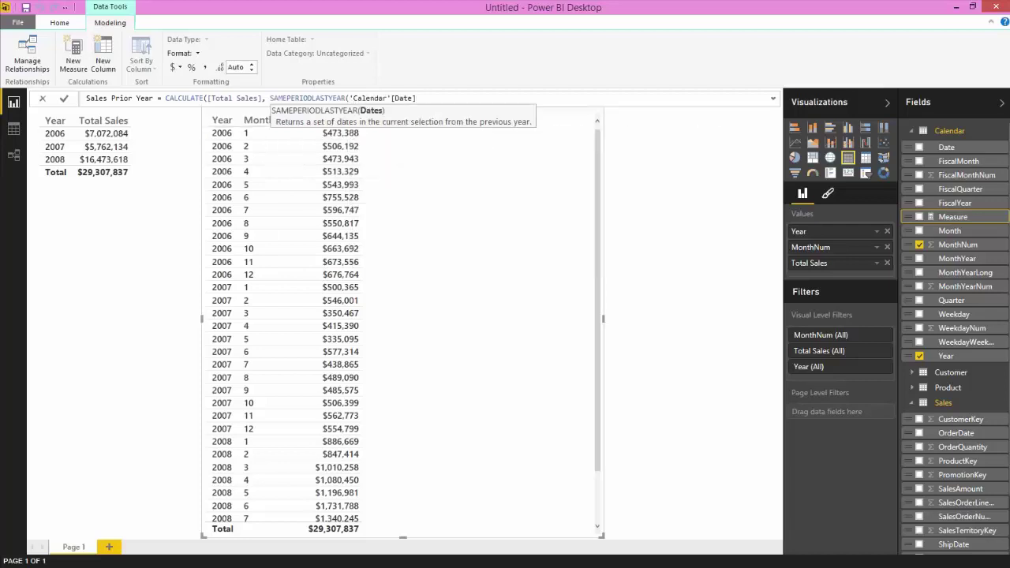
{"action": "type", "text": ")"}
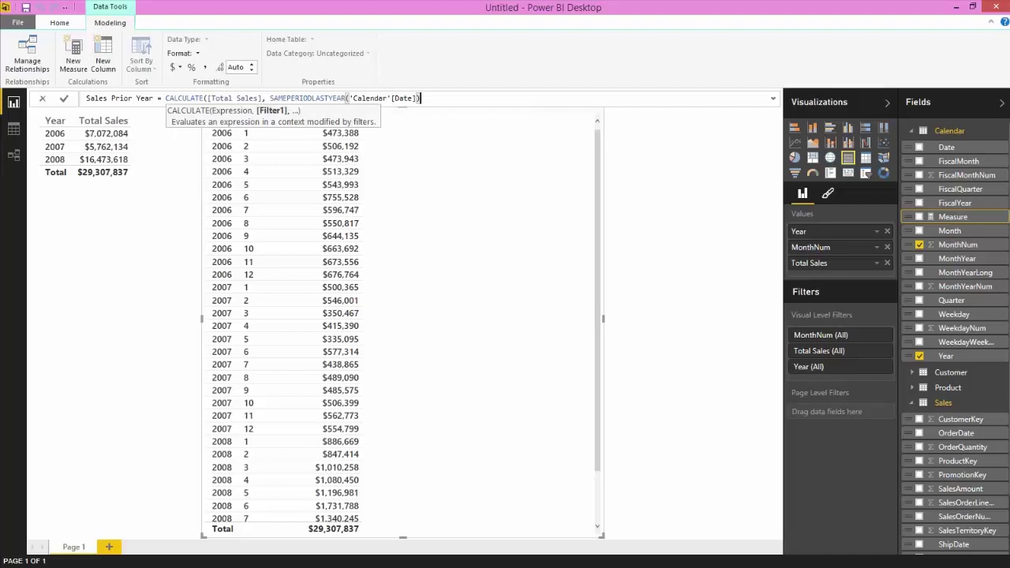
{"action": "key", "text": "Return"}
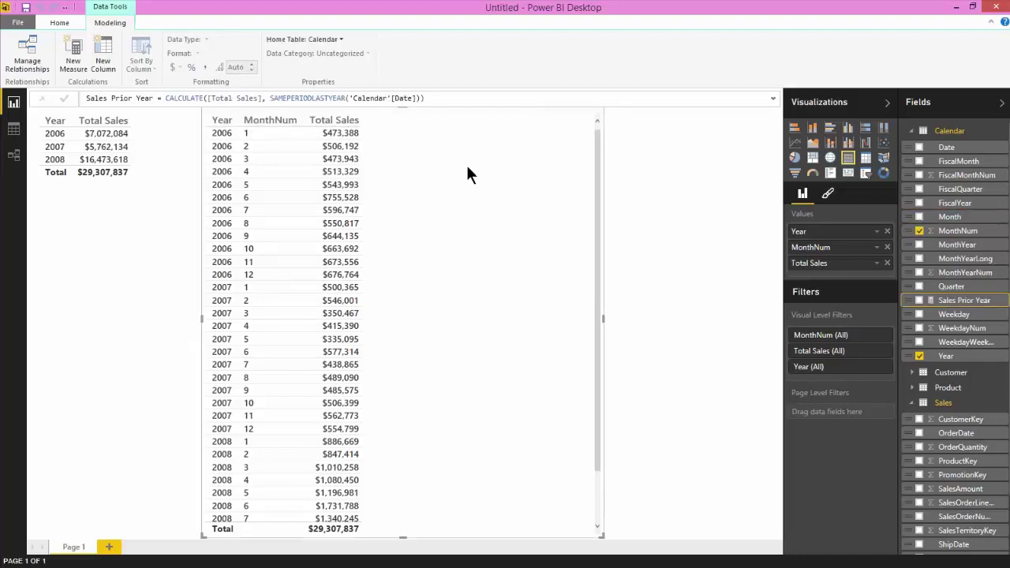
Set the Sales Prior Year measure to 0 decimal places.
{"action": "left_click", "coordinate": [956, 288]}
{"action": "left_click", "coordinate": [961, 301]}
{"action": "left_click", "coordinate": [240, 67]}
{"action": "type", "text": "0"}
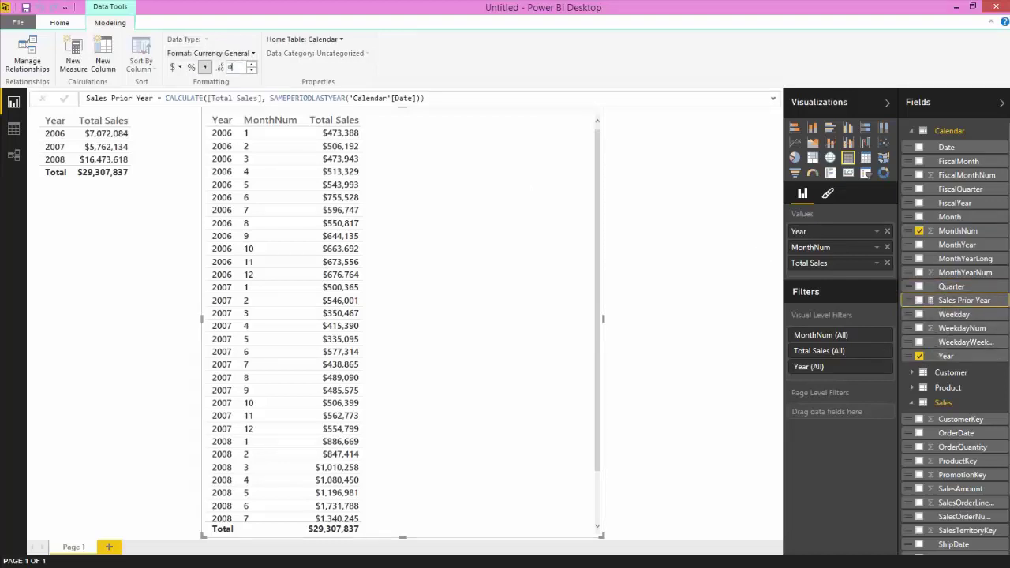
{"action": "key", "text": "Return"}
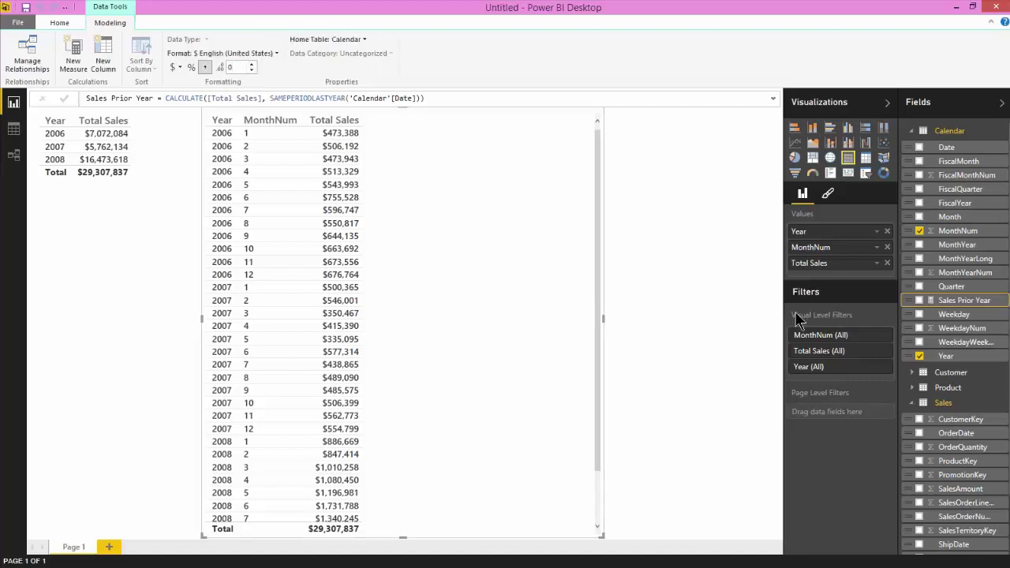
Tick Sales Prior Year in the Fields pane so it appears in the monthly table.
{"action": "left_click", "coordinate": [920, 300]}
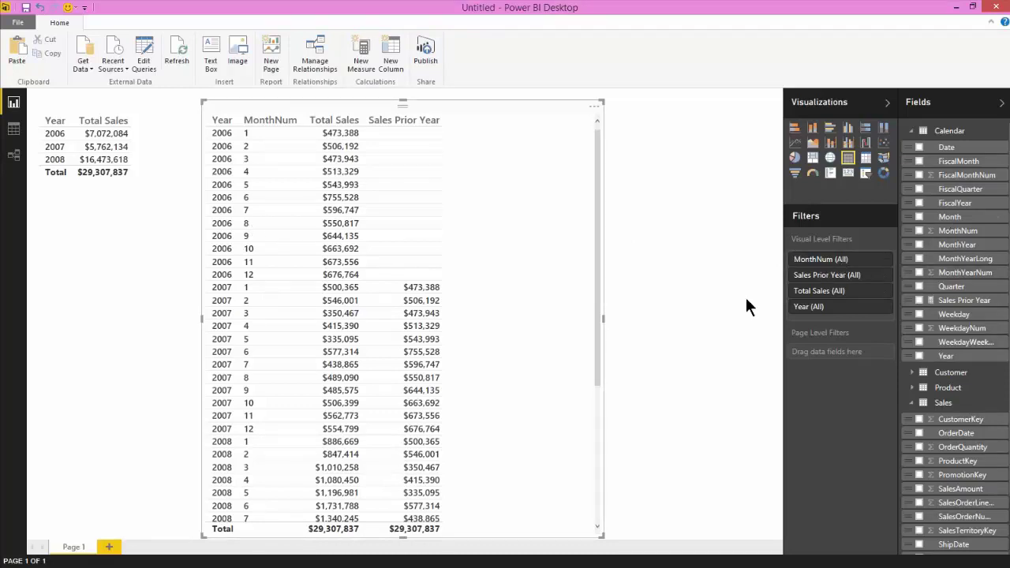
Replace MonthNum with Quarter in the second table's values, then review the Sales Prior Year formula.
{"action": "left_click", "coordinate": [887, 247]}
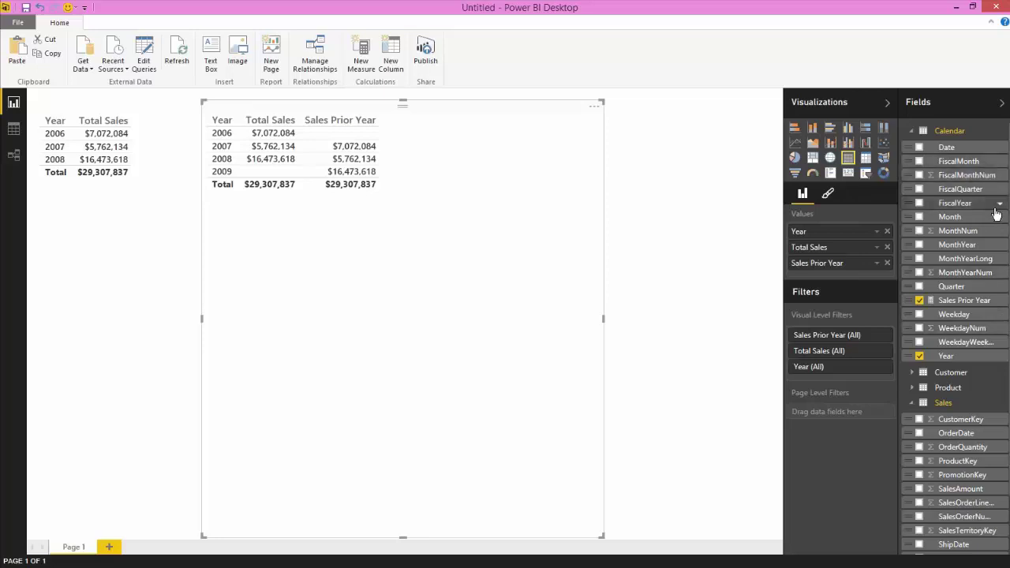
{"action": "left_click_drag", "start_coordinate": [955, 287], "coordinate": [825, 247]}
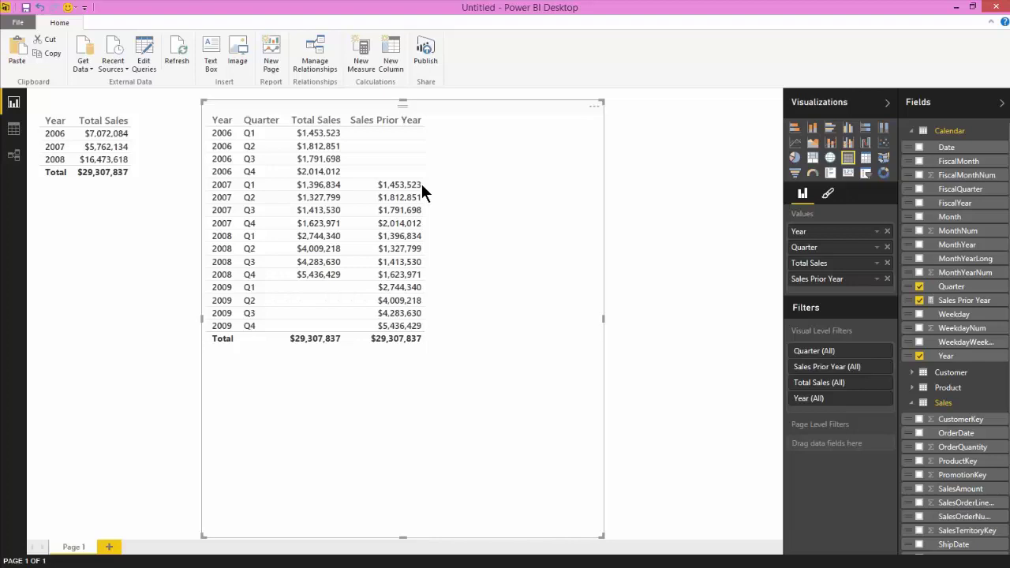
{"action": "left_click", "coordinate": [964, 299]}
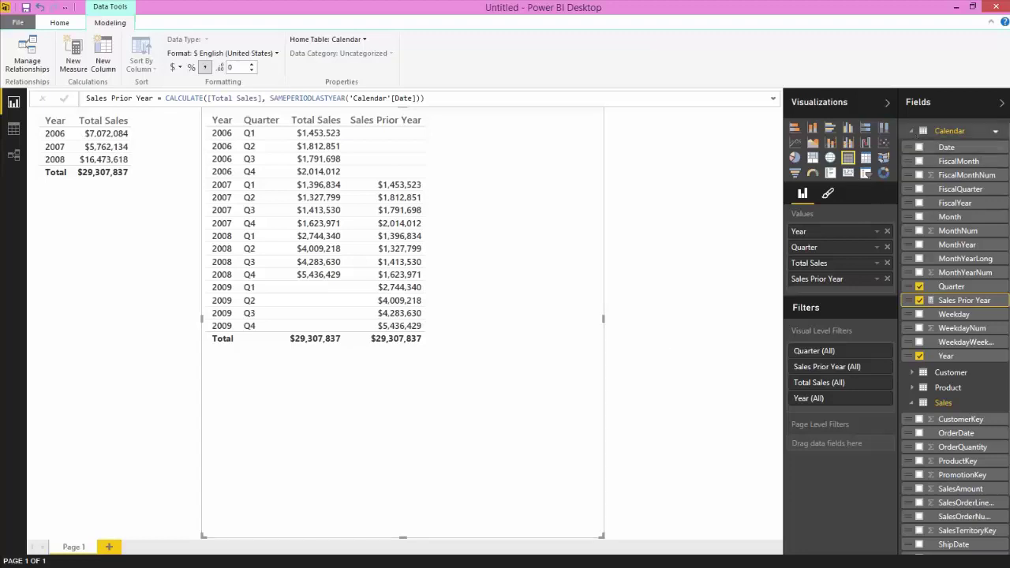
{"action": "left_click", "coordinate": [913, 131]}
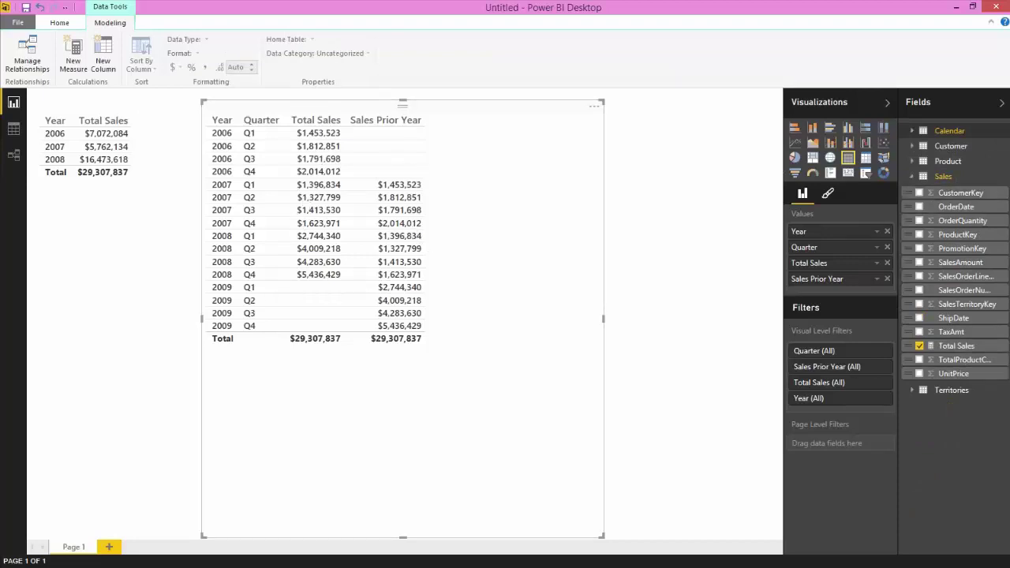
Add a Gender slicer from the Customer table and resize it smaller.
{"action": "left_click", "coordinate": [912, 176]}
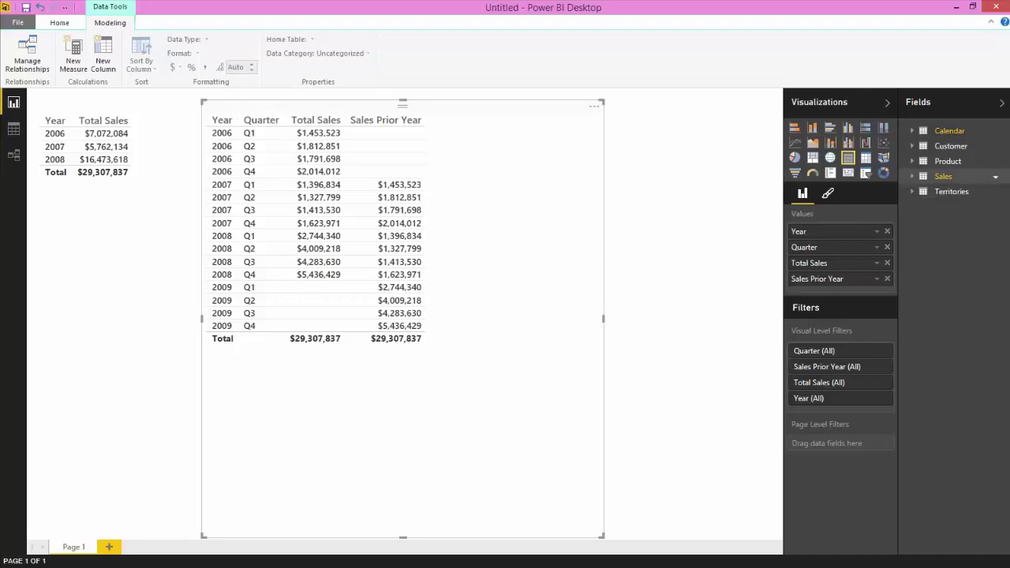
{"action": "left_click", "coordinate": [912, 146]}
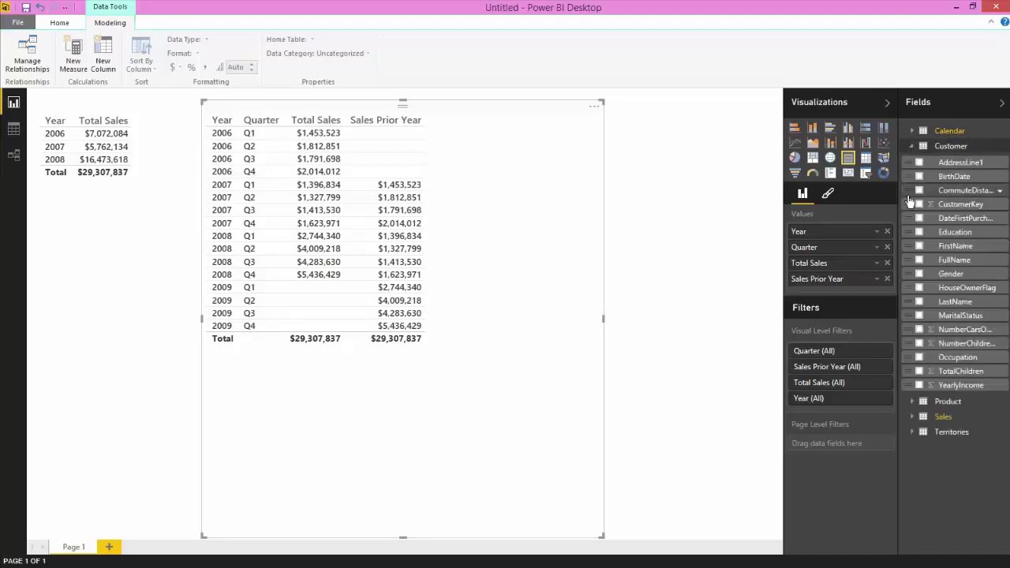
{"action": "left_click_drag", "start_coordinate": [957, 281], "coordinate": [720, 136]}
{"action": "left_click", "coordinate": [866, 173]}
{"action": "left_click_drag", "start_coordinate": [551, 190], "coordinate": [673, 185]}
{"action": "left_click_drag", "start_coordinate": [723, 284], "coordinate": [725, 179]}
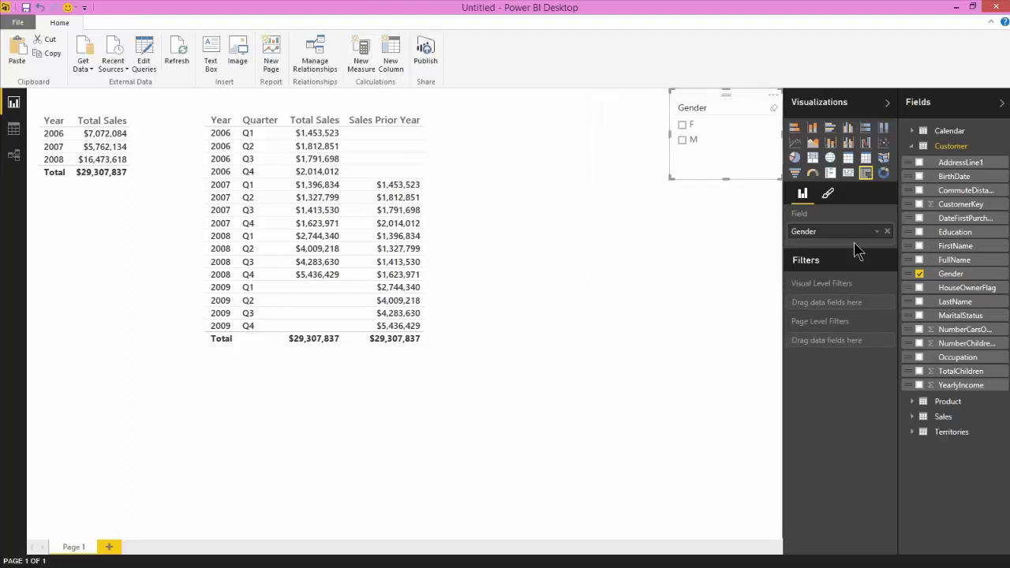
Add a Category slicer from the Product table beside it.
{"action": "left_click", "coordinate": [925, 148]}
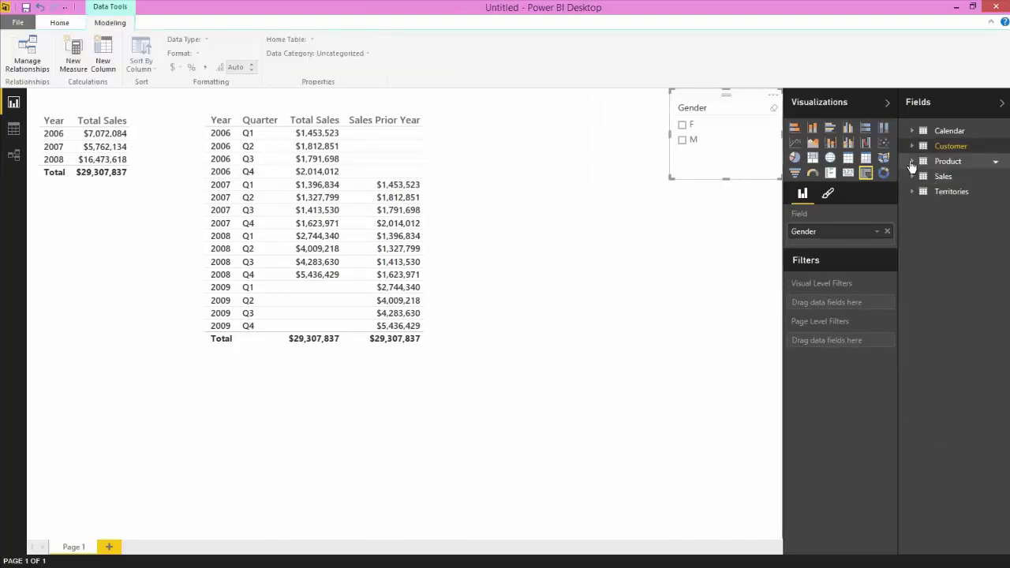
{"action": "left_click", "coordinate": [926, 161]}
{"action": "left_click_drag", "start_coordinate": [952, 179], "coordinate": [652, 273]}
{"action": "left_click", "coordinate": [866, 172]}
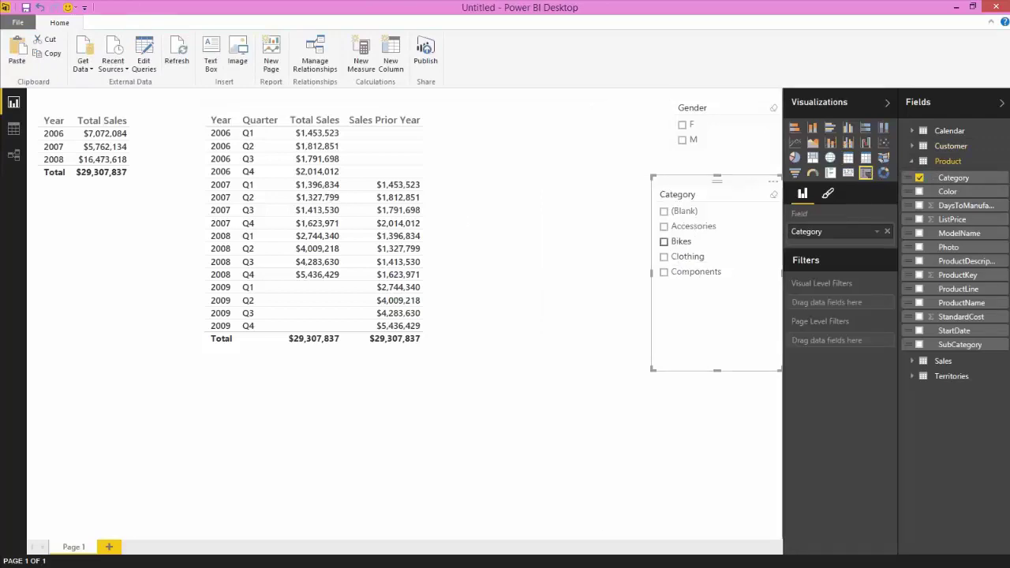
Try Bikes, Clothing and Accessories in the Category slicer, then clear all category selections.
{"action": "left_click", "coordinate": [664, 241]}
{"action": "left_click", "coordinate": [665, 242]}
{"action": "left_click", "coordinate": [664, 257]}
{"action": "left_click", "coordinate": [665, 257]}
{"action": "left_click", "coordinate": [664, 226]}
{"action": "left_click", "coordinate": [665, 257], "text": "ctrl"}
{"action": "left_click", "coordinate": [665, 258], "text": "ctrl"}
{"action": "left_click", "coordinate": [664, 226]}
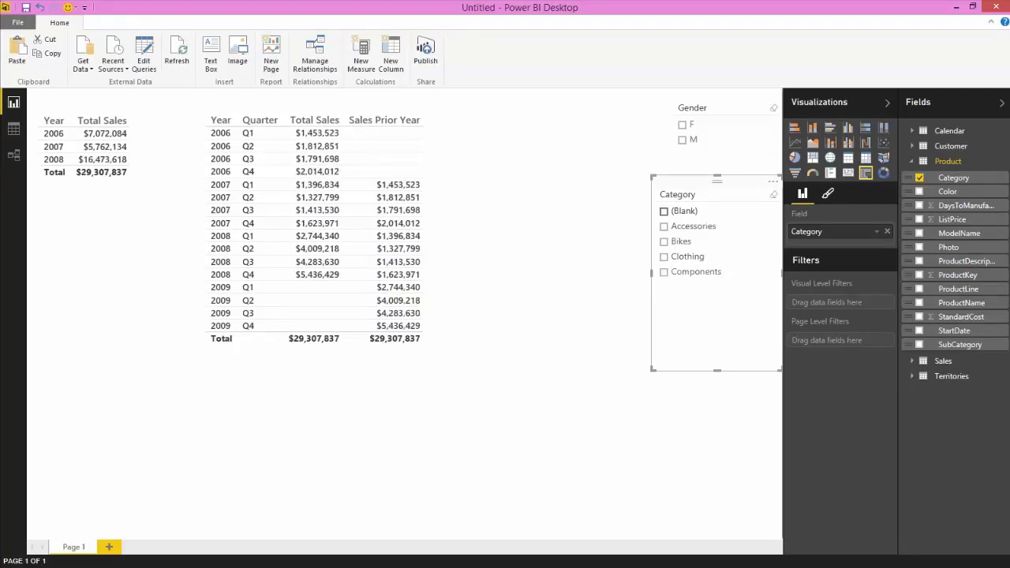
Filter to Gender F in the slicer and select the quarterly table.
{"action": "left_click", "coordinate": [682, 139]}
{"action": "left_click", "coordinate": [683, 140]}
{"action": "left_click", "coordinate": [684, 127]}
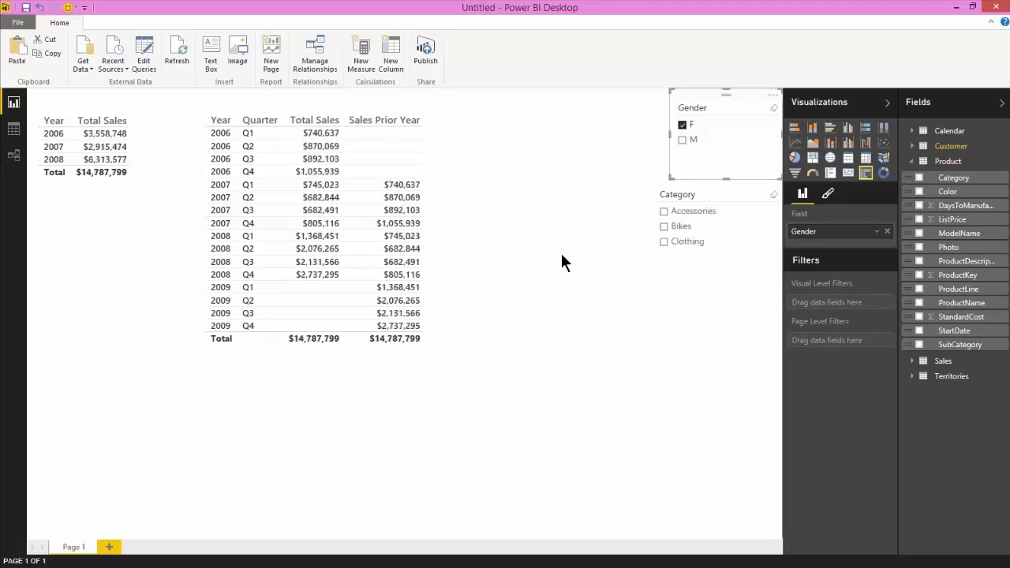
{"action": "left_click", "coordinate": [405, 168]}
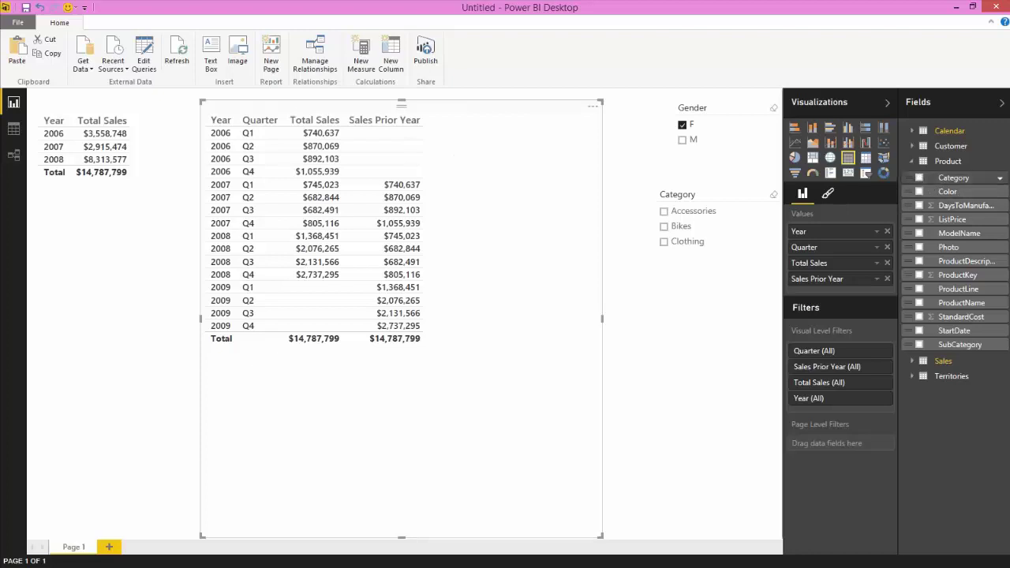
Replace Quarter with Calendar MonthNum in the table's values, then start a new measure.
{"action": "left_click", "coordinate": [912, 162]}
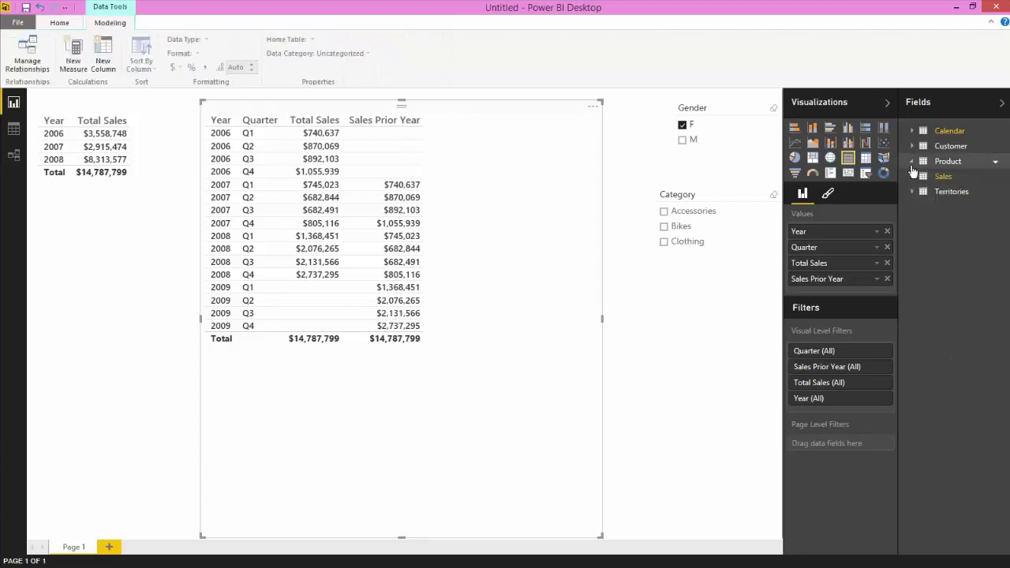
{"action": "left_click", "coordinate": [888, 248]}
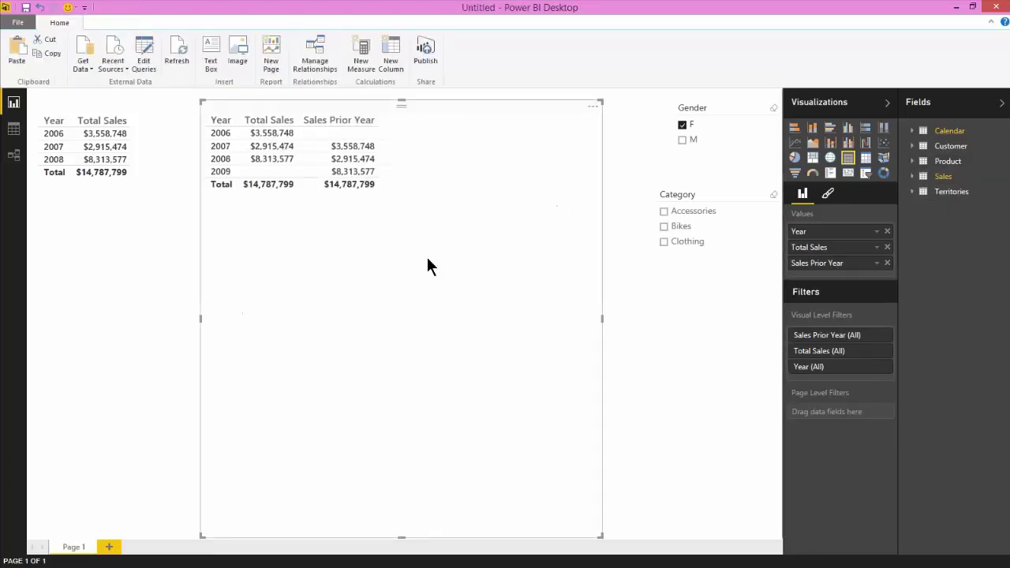
{"action": "left_click", "coordinate": [913, 131]}
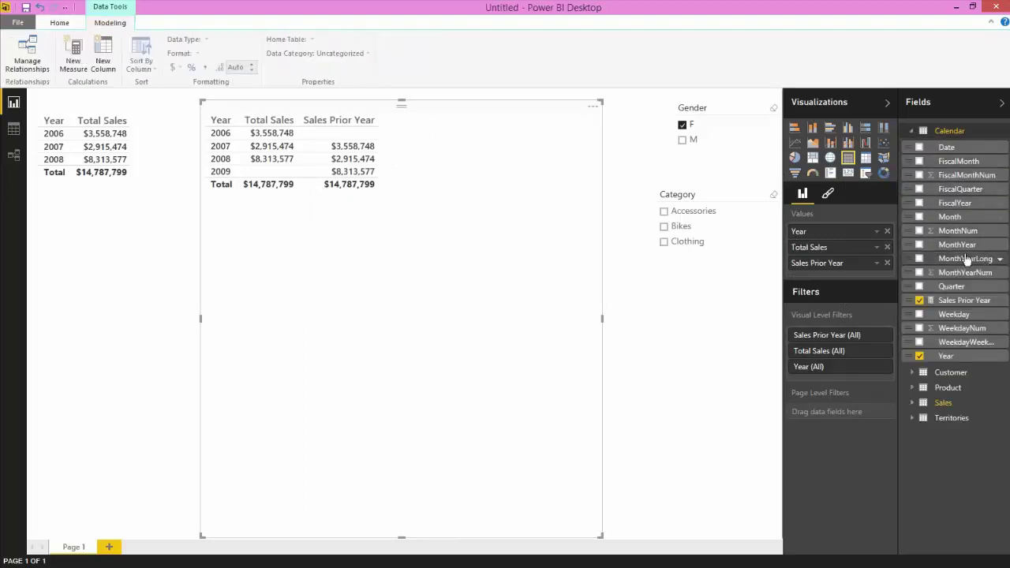
{"action": "left_click_drag", "start_coordinate": [963, 231], "coordinate": [849, 243]}
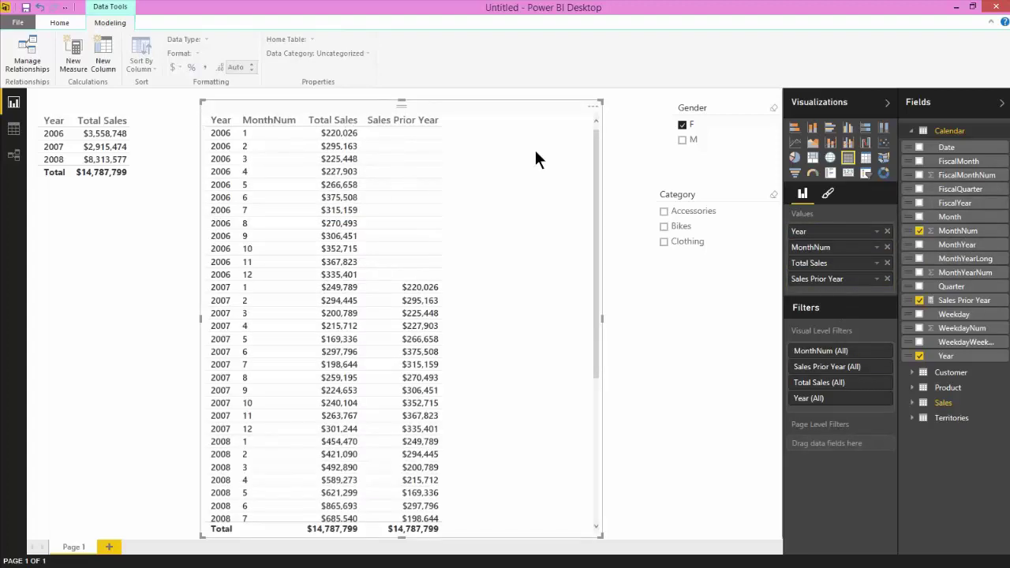
{"action": "left_click", "coordinate": [79, 94]}
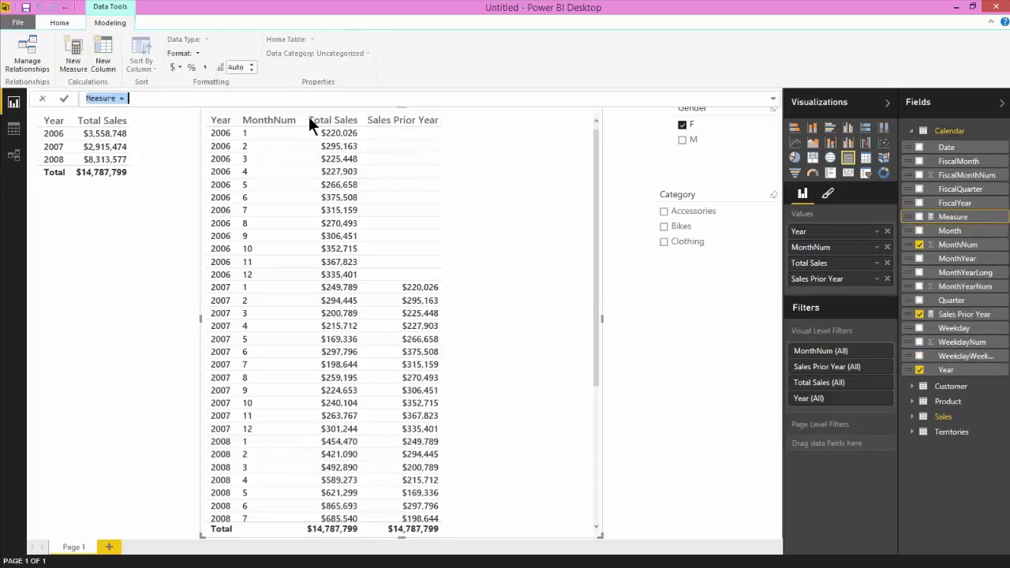
Name the new measure 'Sales YTD'.
{"action": "key", "text": "Home"}
{"action": "key", "text": "shift+Right"}
{"action": "key", "text": "shift+Right"}
{"action": "key", "text": "shift+Right"}
{"action": "key", "text": "shift+Right"}
{"action": "key", "text": "shift+Right"}
{"action": "key", "text": "shift+Right"}
{"action": "key", "text": "shift+Right"}
{"action": "type", "text": "Sales YTD"}
{"action": "key", "text": "End"}
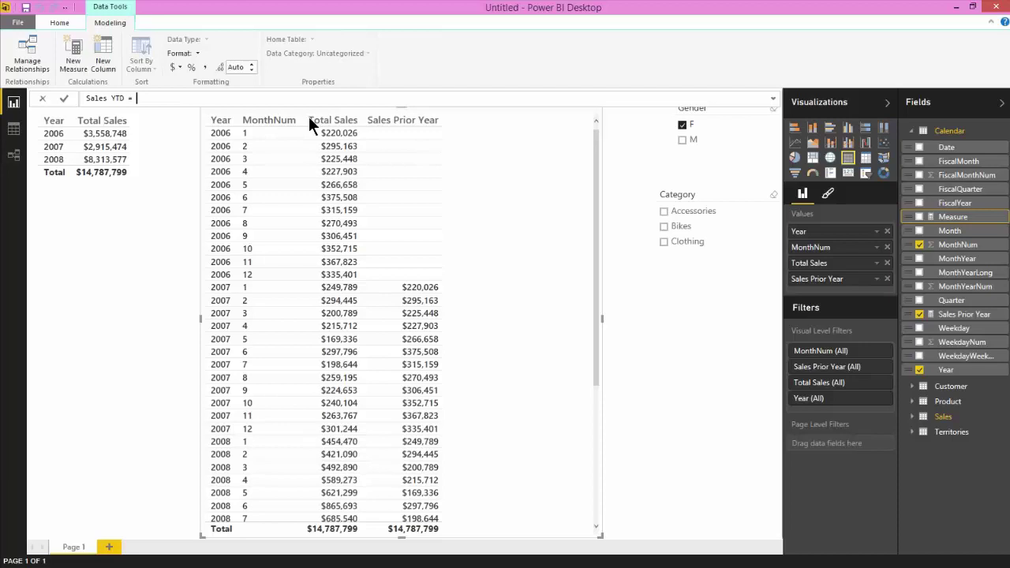
Enter and commit the formula CALCULATE([Total Sales], DATESYTD('Calendar'[Date])).
{"action": "type", "text": "CAL"}
{"action": "key", "text": "Tab"}
{"action": "type", "text": "[Tot"}
{"action": "key", "text": "Tab"}
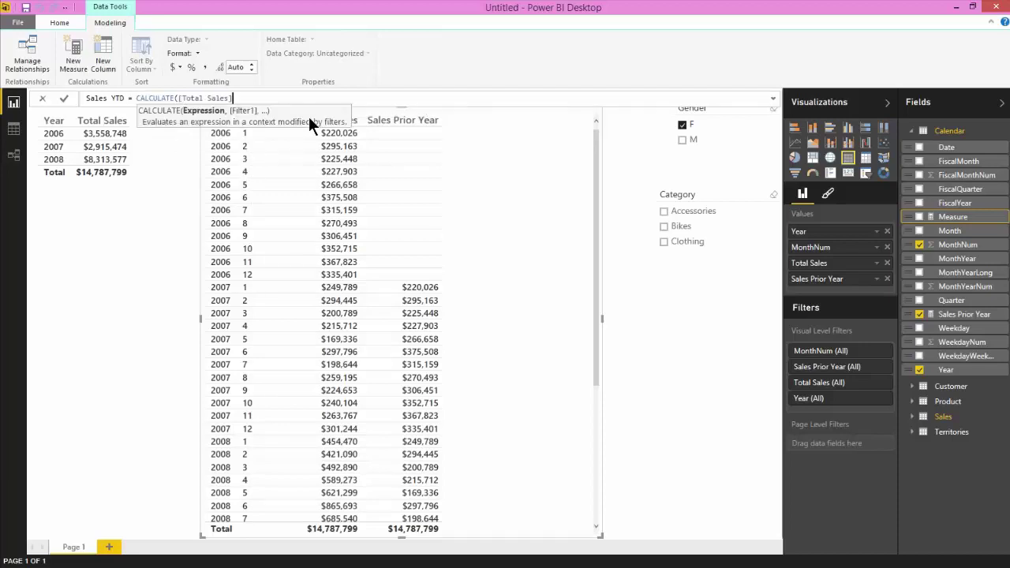
{"action": "type", "text": ", DATES"}
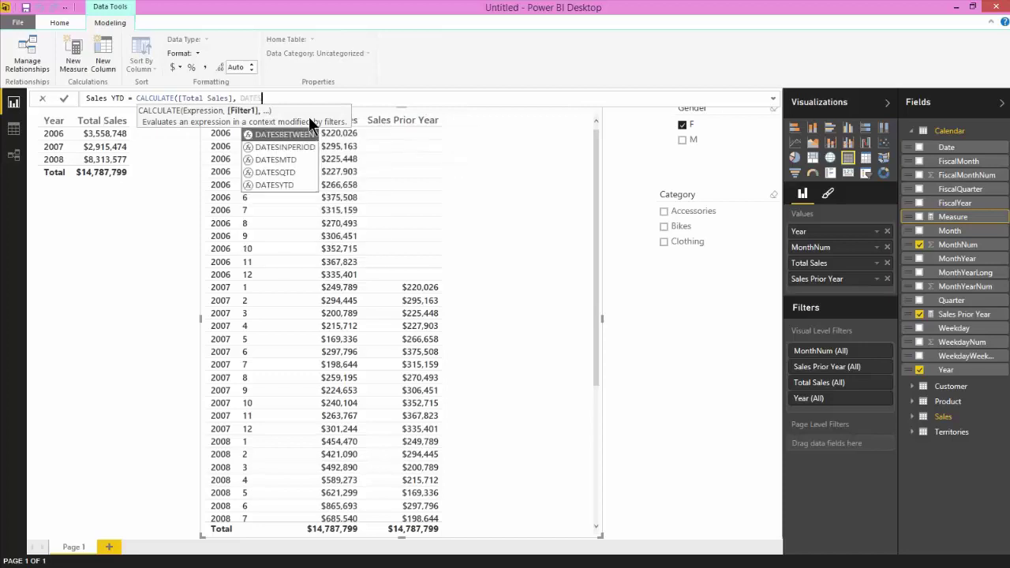
{"action": "key", "text": "Down"}
{"action": "key", "text": "Down"}
{"action": "key", "text": "Down"}
{"action": "key", "text": "Tab"}
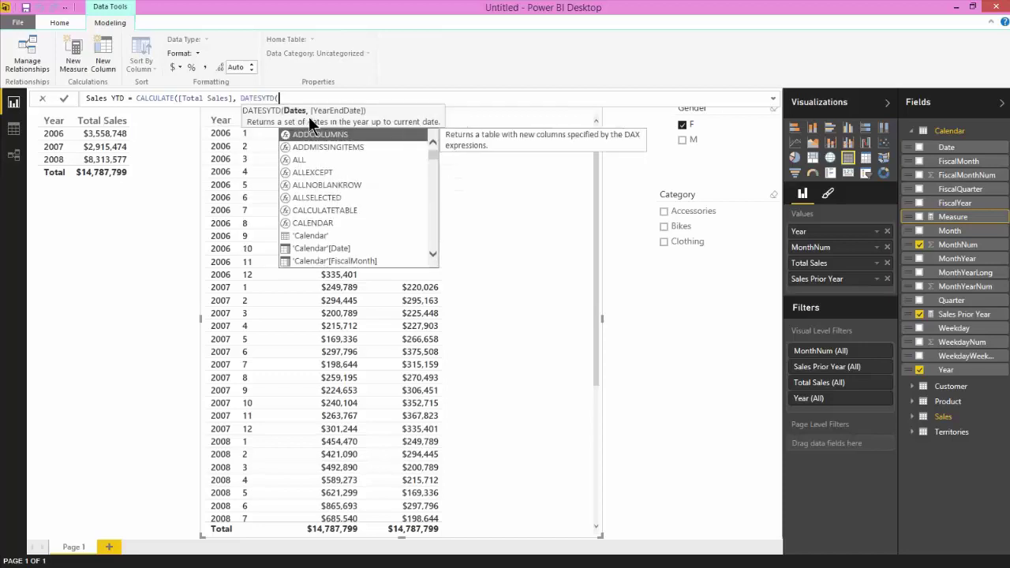
{"action": "type", "text": "cal"}
{"action": "key", "text": "Down"}
{"action": "key", "text": "Down"}
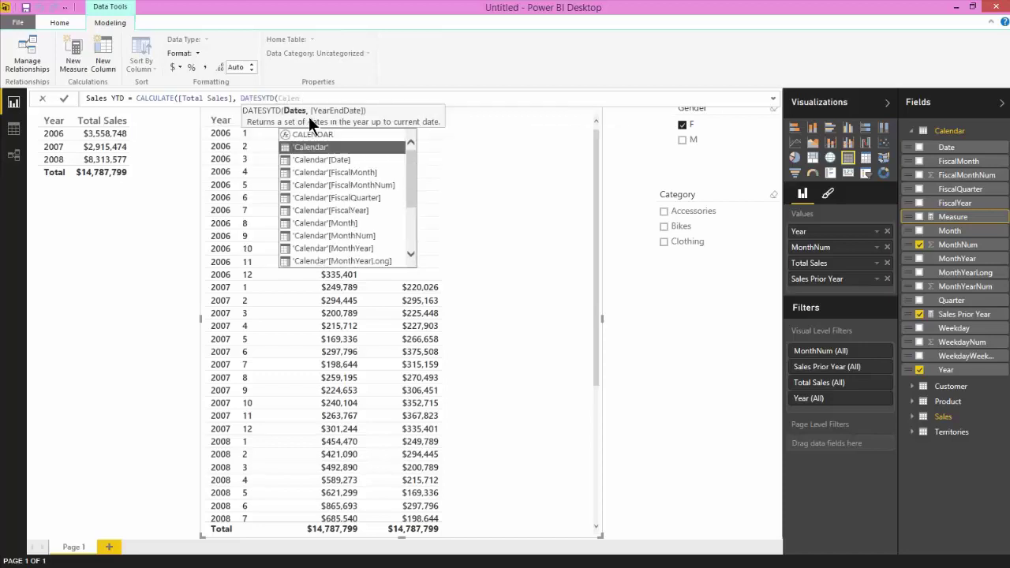
{"action": "key", "text": "Tab"}
{"action": "type", "text": ")"}
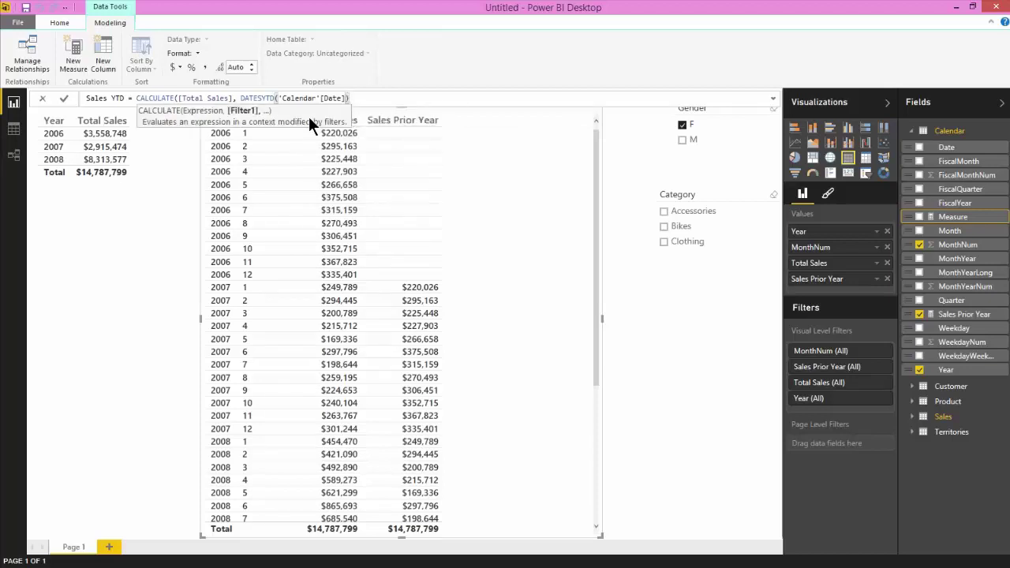
{"action": "type", "text": ")"}
{"action": "key", "text": "Return"}
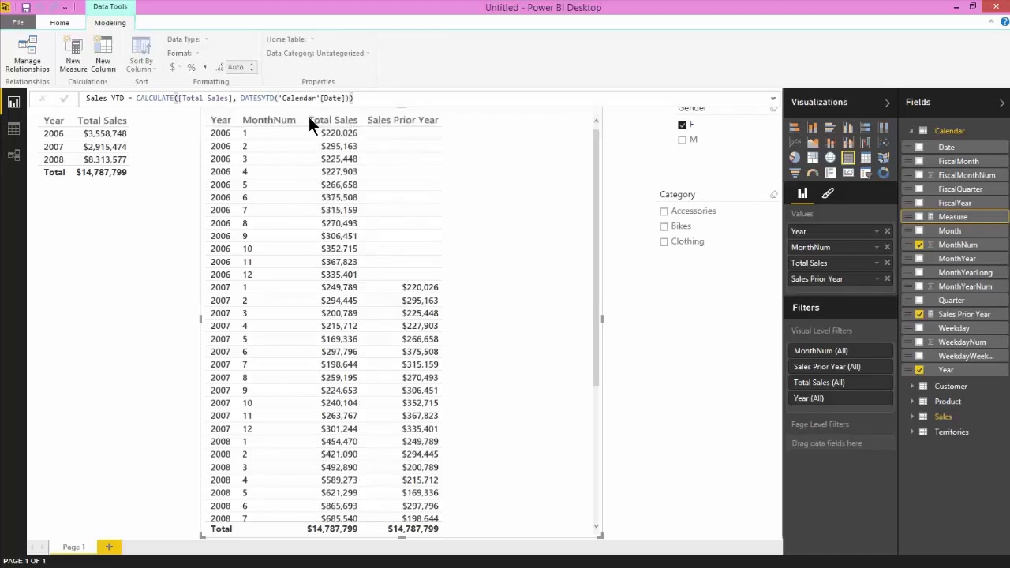
Set the Sales YTD measure to 0 decimal places.
{"action": "left_click", "coordinate": [960, 302]}
{"action": "left_click", "coordinate": [958, 315]}
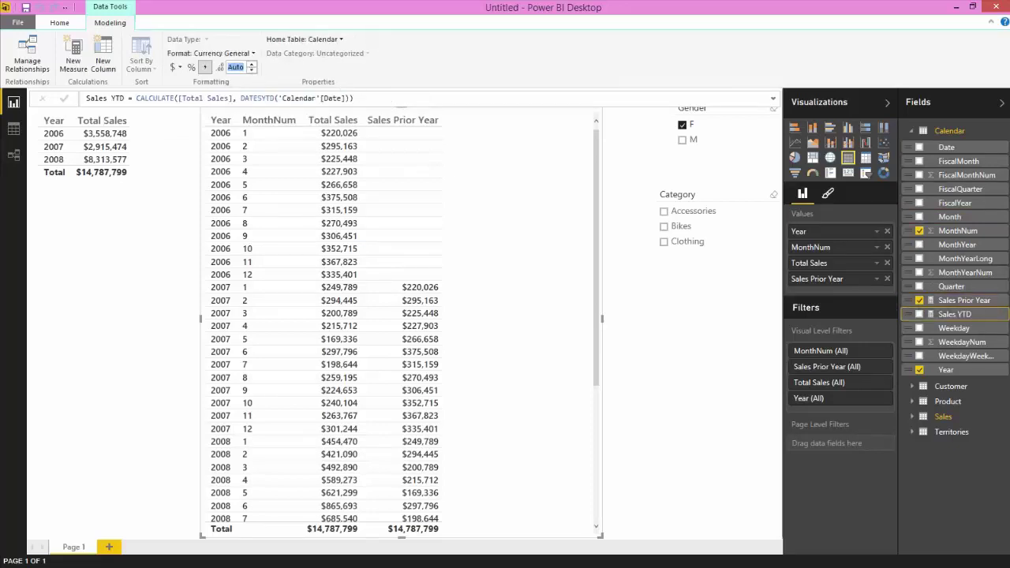
{"action": "type", "text": "0"}
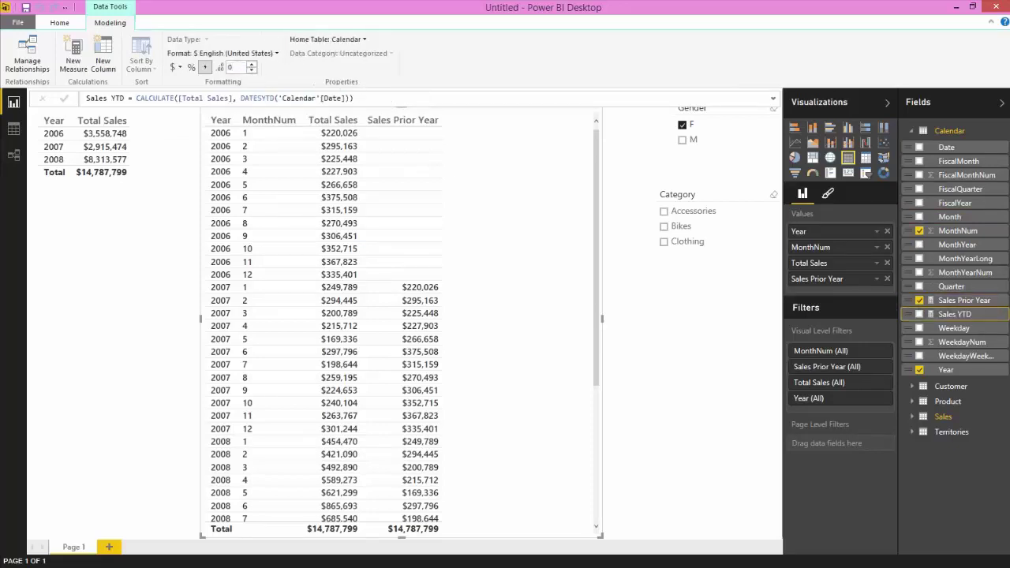
Add Sales YTD to the monthly table and remove the Sales Prior Year column.
{"action": "left_click", "coordinate": [920, 315]}
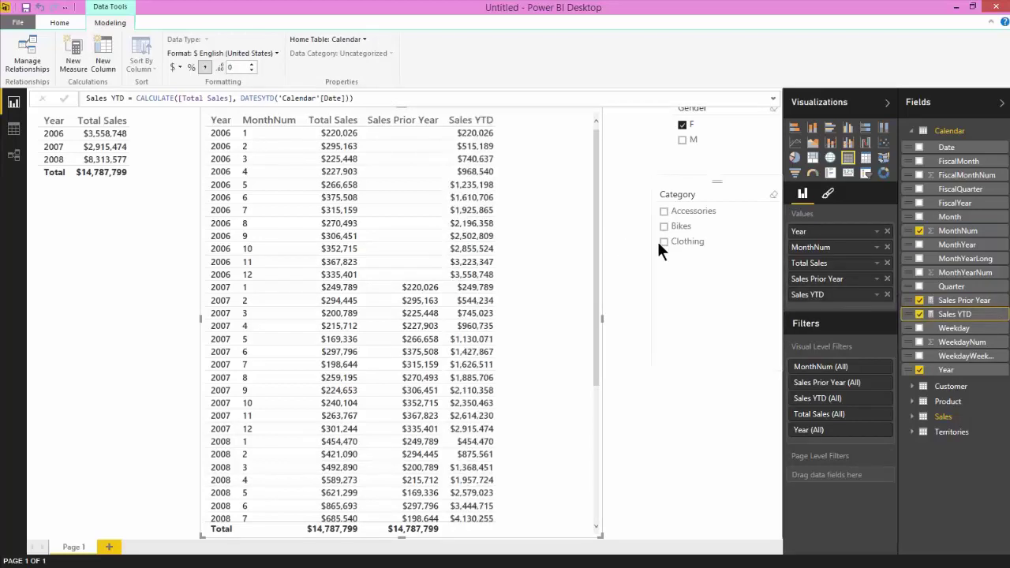
{"action": "left_click", "coordinate": [887, 278]}
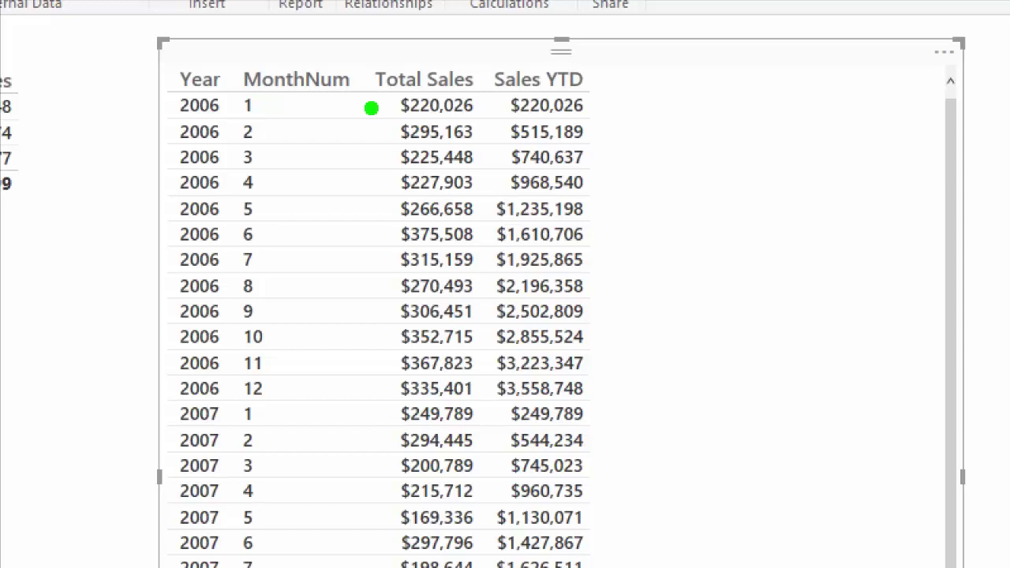
{"action": "left_click", "coordinate": [381, 107]}
{"action": "left_click", "coordinate": [384, 134]}
{"action": "left_click", "coordinate": [381, 156]}
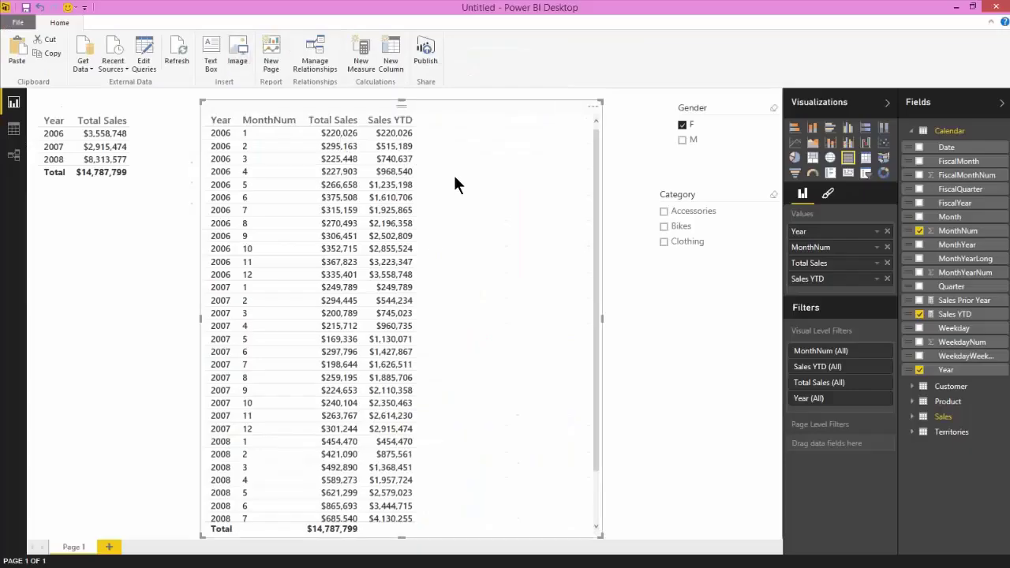
Filter to male customers' Accessories sales, then minimize Power BI and advance to the recap slide.
{"action": "left_click", "coordinate": [682, 128]}
{"action": "left_click", "coordinate": [682, 140]}
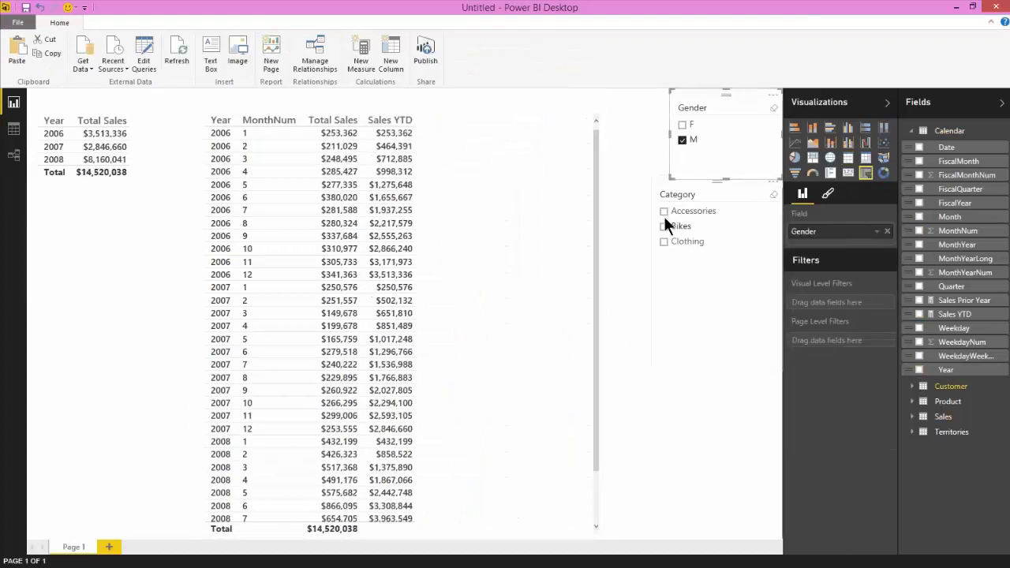
{"action": "left_click", "coordinate": [664, 212]}
{"action": "left_click", "coordinate": [580, 191]}
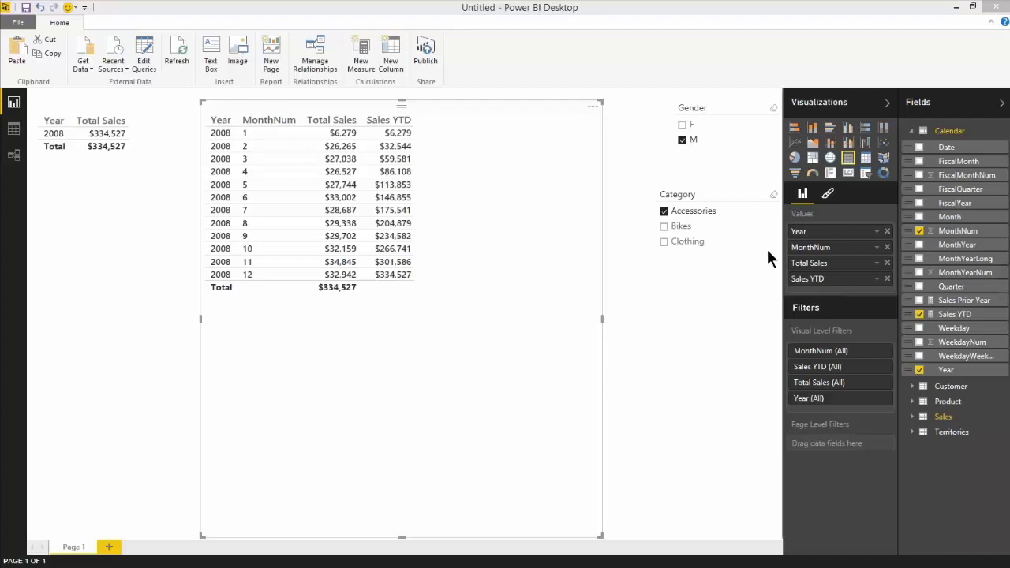
{"action": "left_click", "coordinate": [956, 7]}
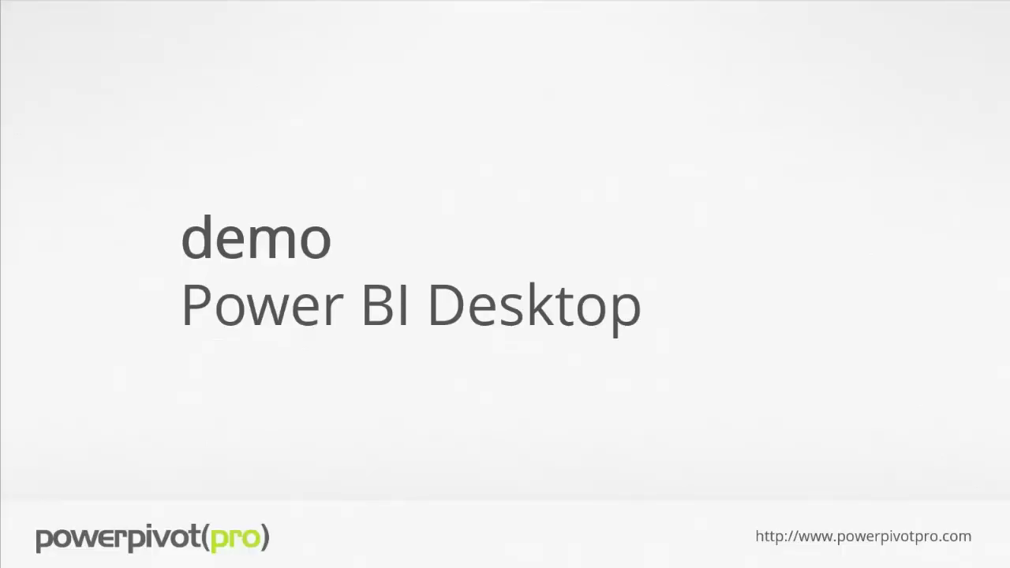
{"action": "key", "text": "Right"}
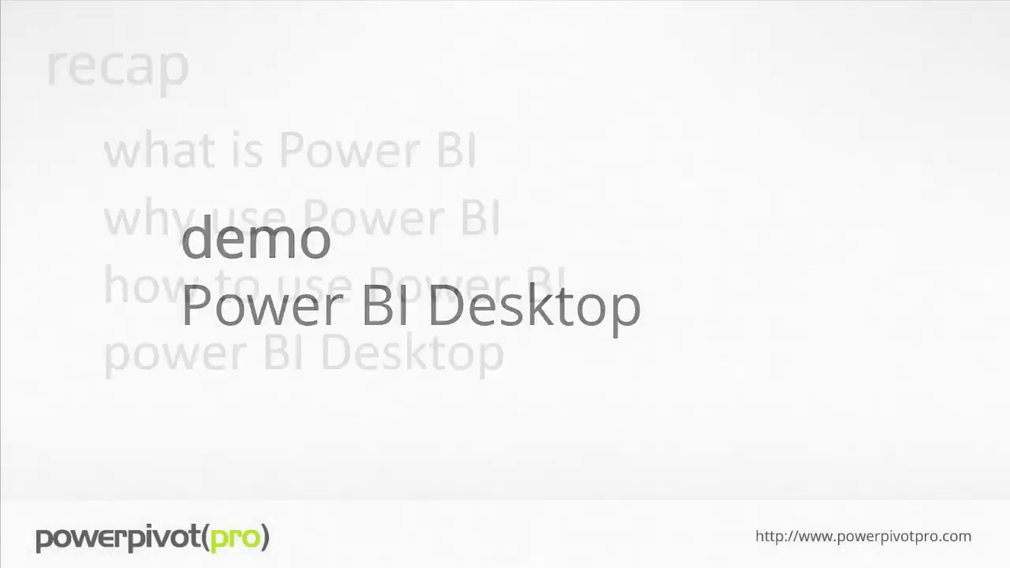